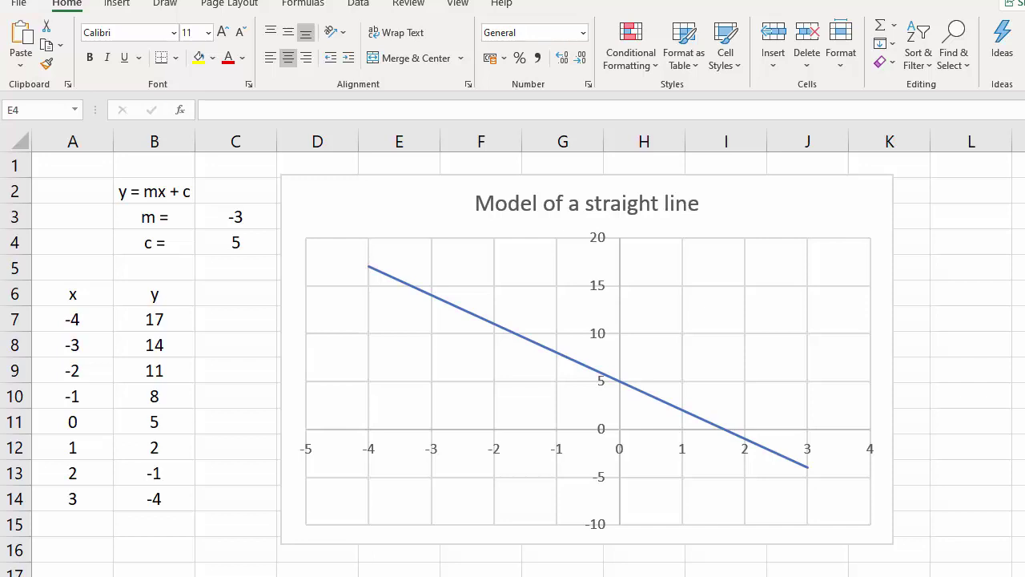
Move the x and y table in A6:B14 down two rows so its headings sit in row 8
click(66, 294)
drag(112, 294, 130, 568)
Relabel the gradient cell B3 as "m1 =" and the intercept cell B4 as "c1 ="
click(159, 216)
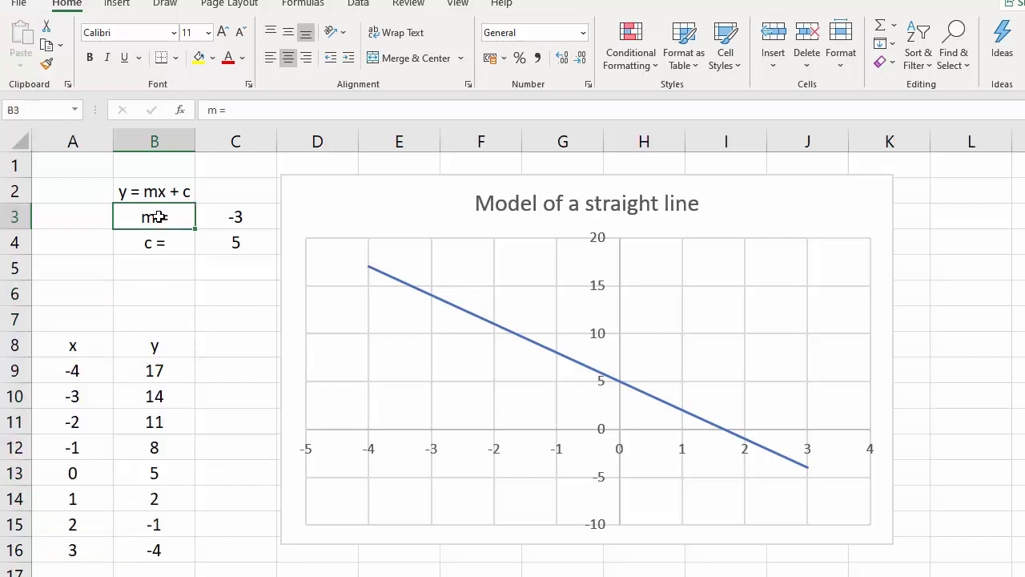
text(m =)
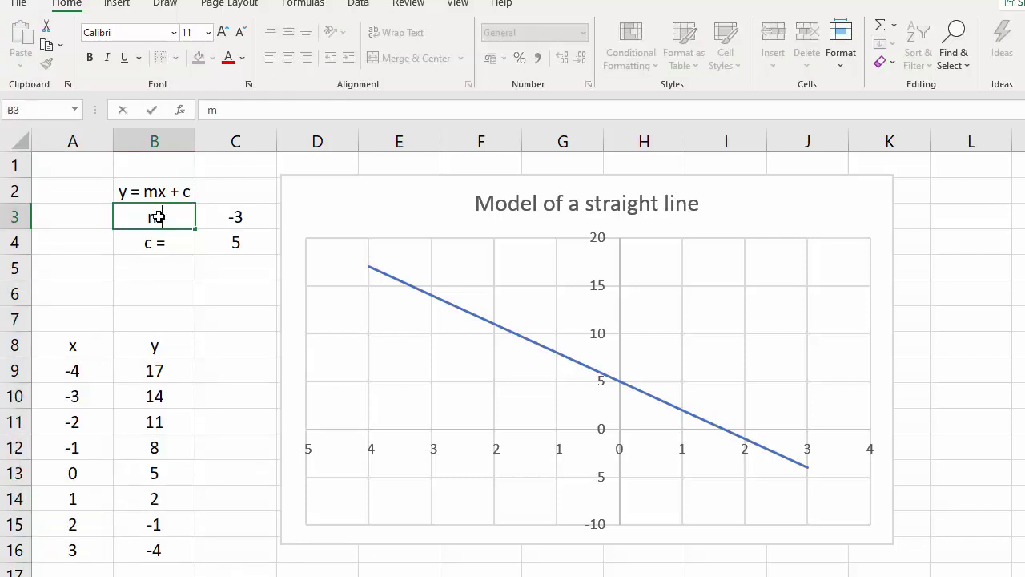
key(Return)
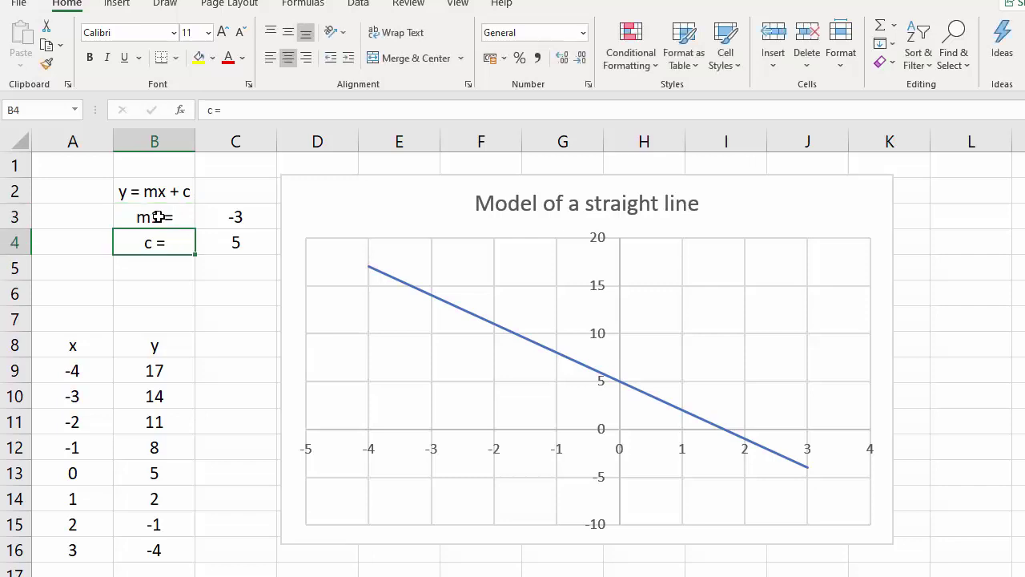
text(c1 =)
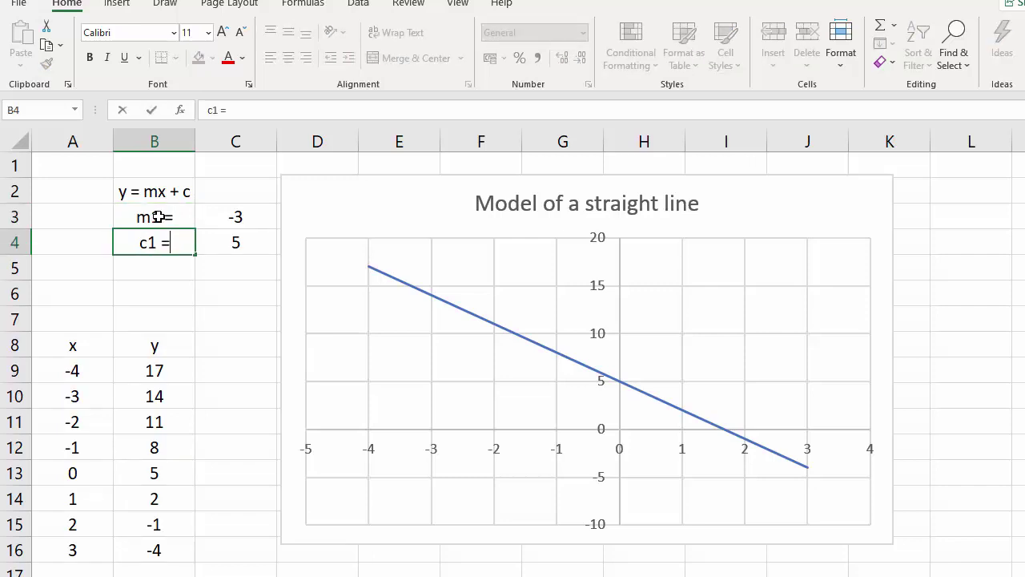
key(Return)
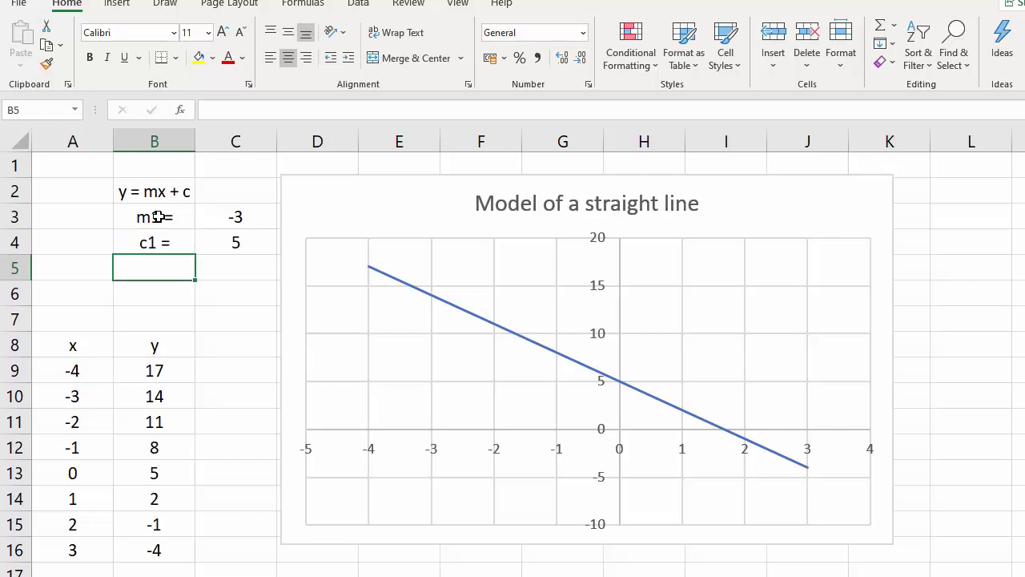
Add labels for a second line, "m2 =" in B5 and "c2 =" in B6
text(m1 =)
key(BackSpace)
key(BackSpace)
key(BackSpace)
text(2 =)
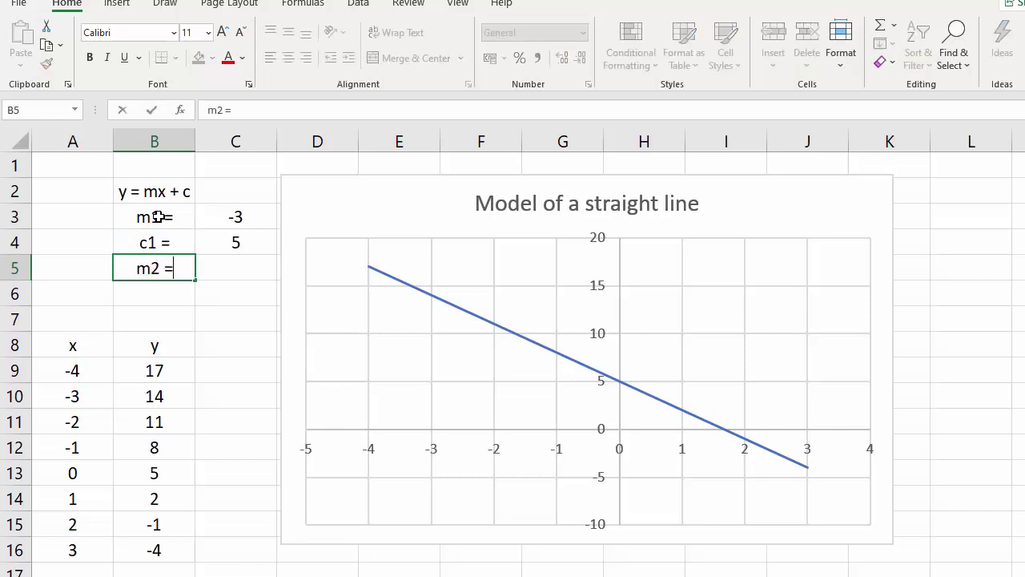
key(Return)
text(c)
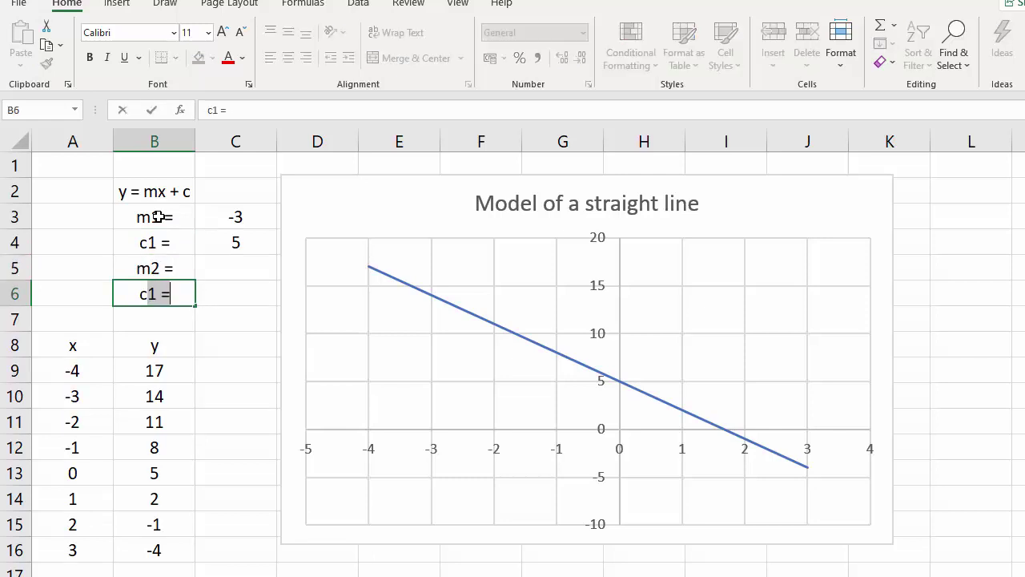
text(2 =)
key(Return)
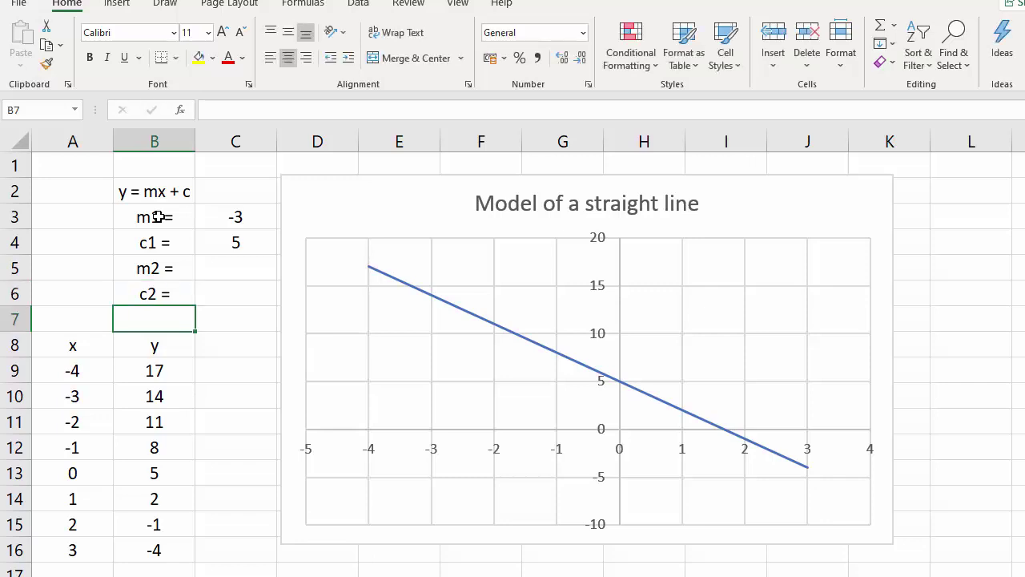
Enter the second line's parameters, 2 for m2 in C5 and 4 for c2 in C6
key(Up)
key(Up)
key(Right)
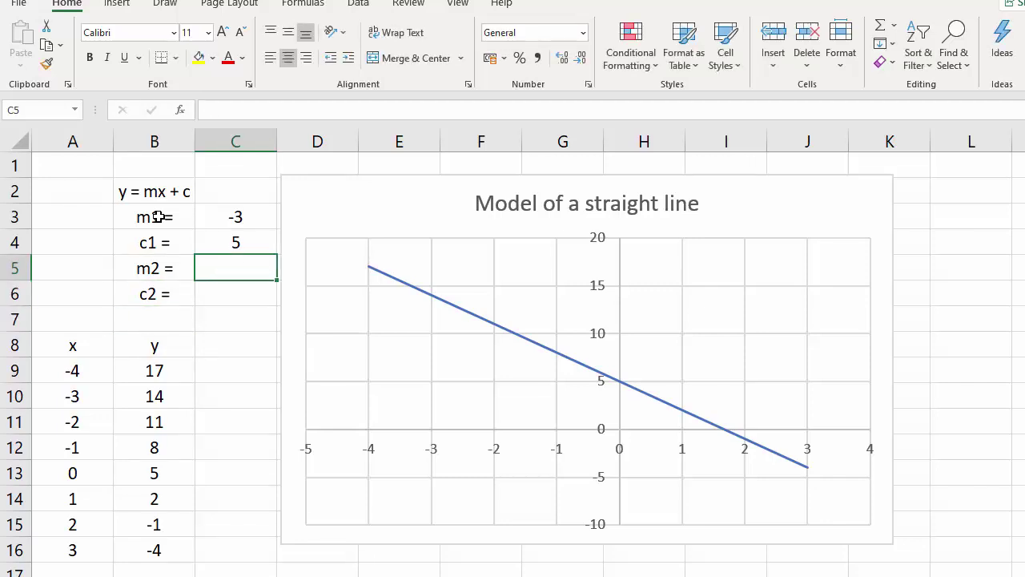
text(2)
key(Return)
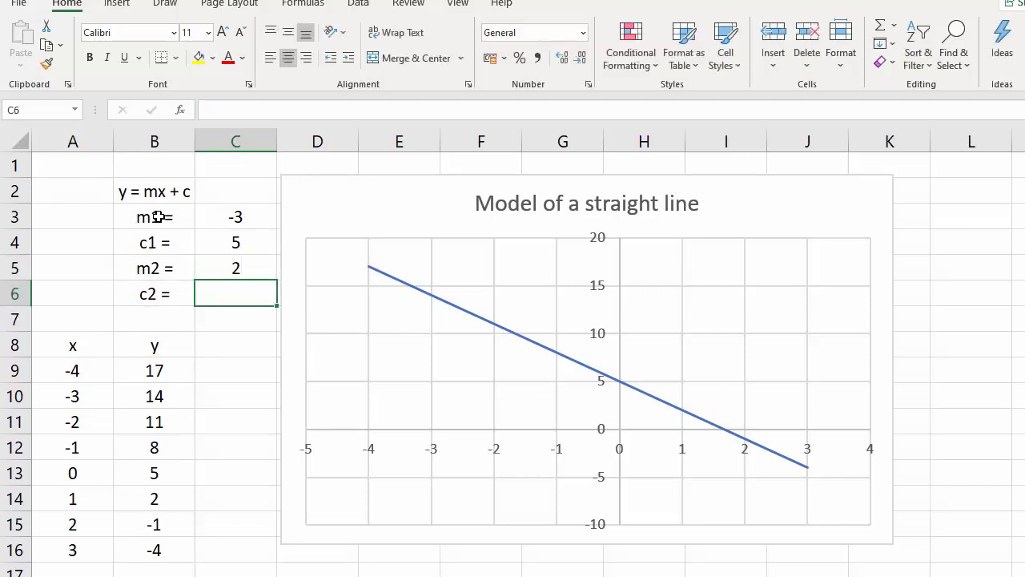
text(4)
key(Return)
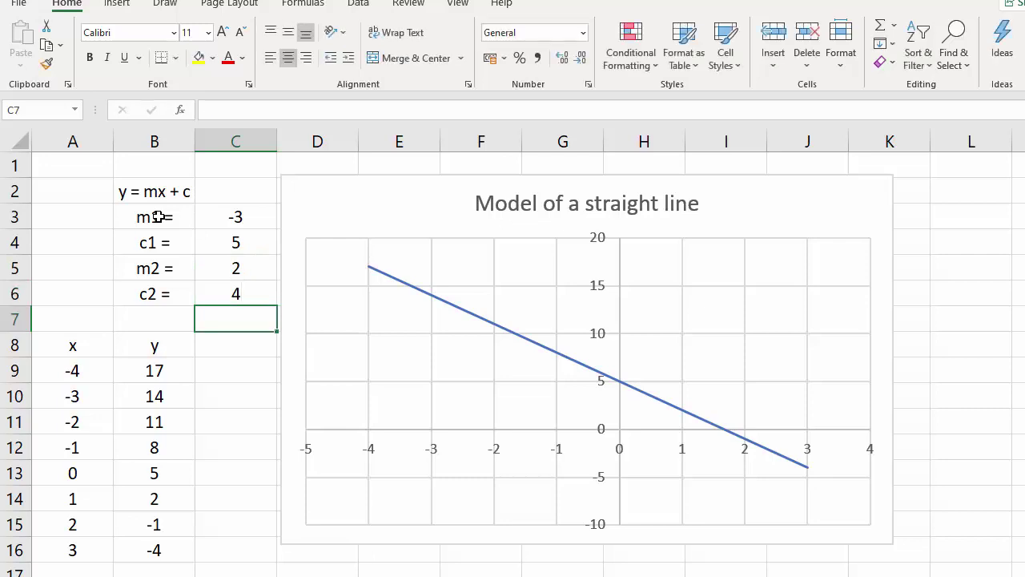
Rename the y heading in B8 to y1 and add a y2 heading in C8
click(149, 345)
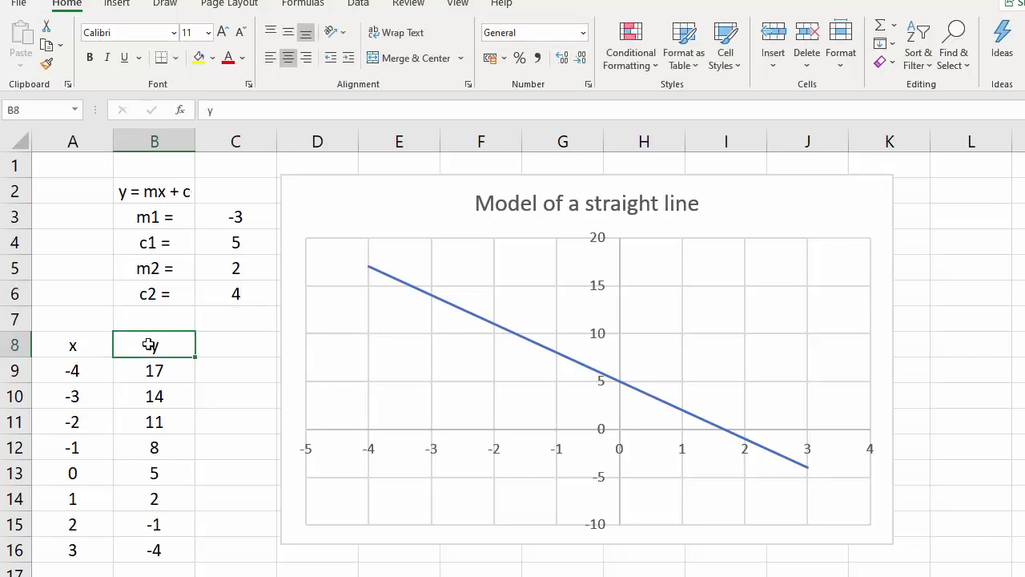
key(F2)
text(1)
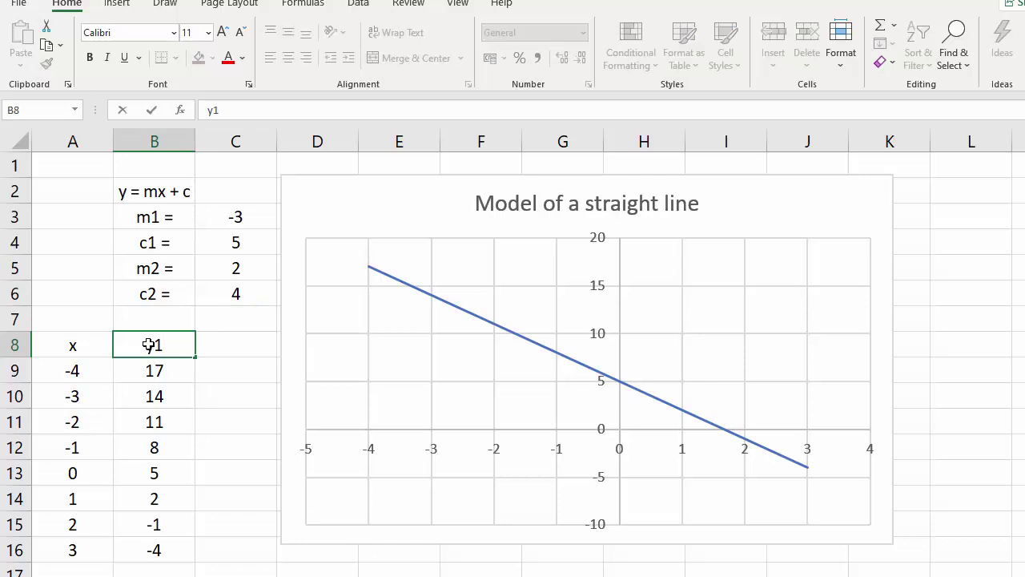
key(Tab)
text(y2)
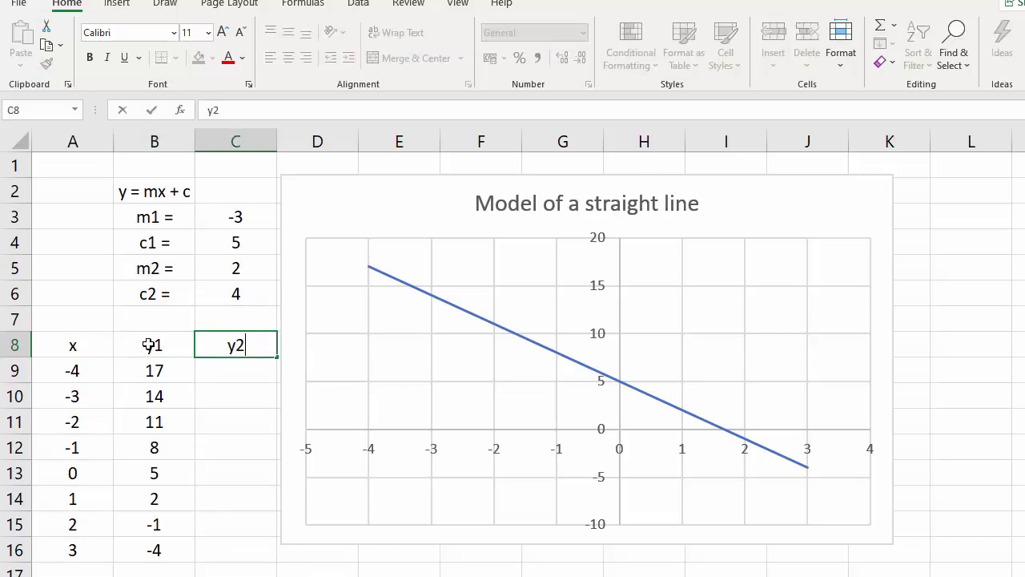
key(Return)
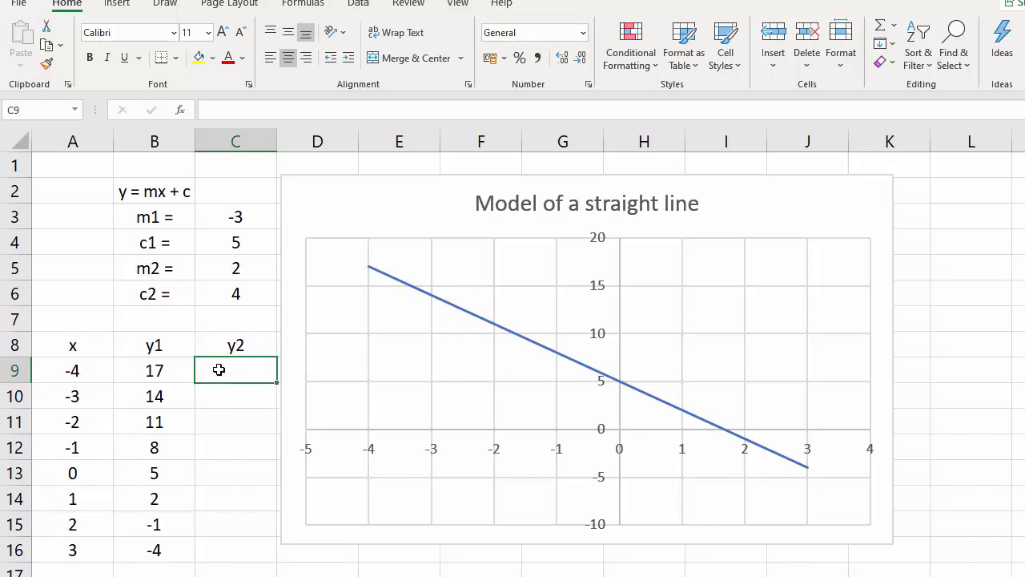
Calculate the y2 values with the formula =C$5*A9+C$6 in C9, filled down to C16
text(=)
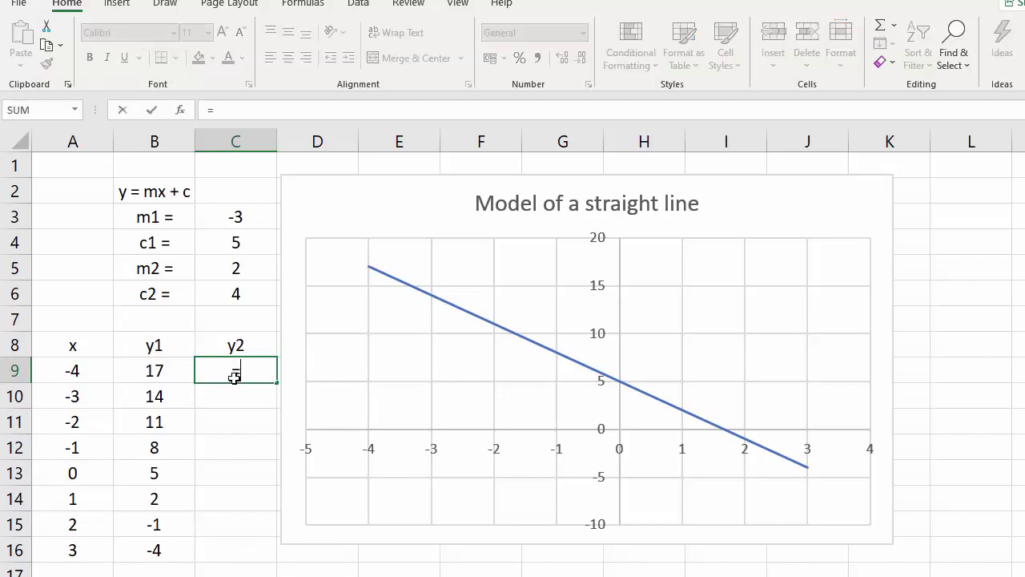
click(228, 268)
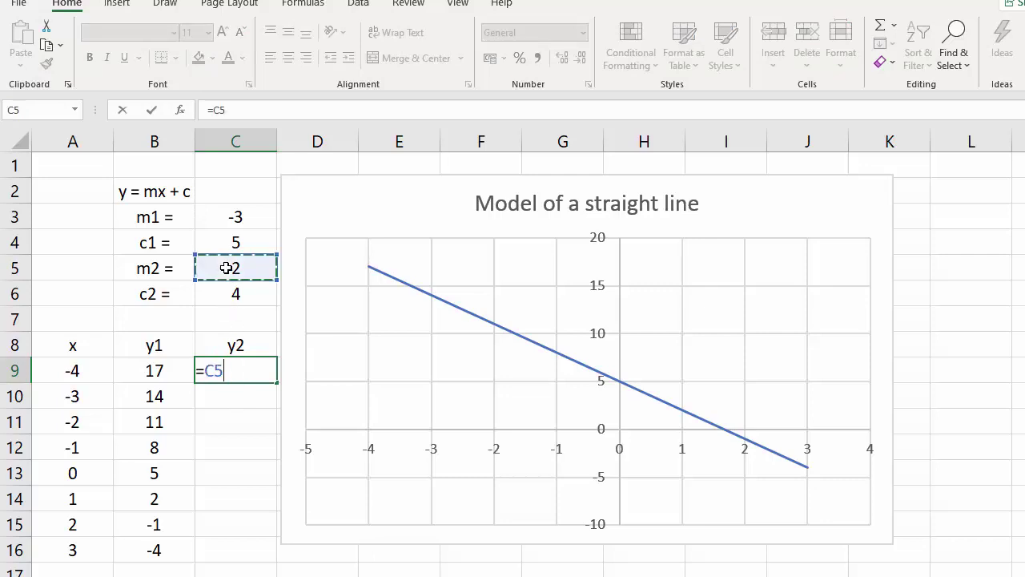
text(*)
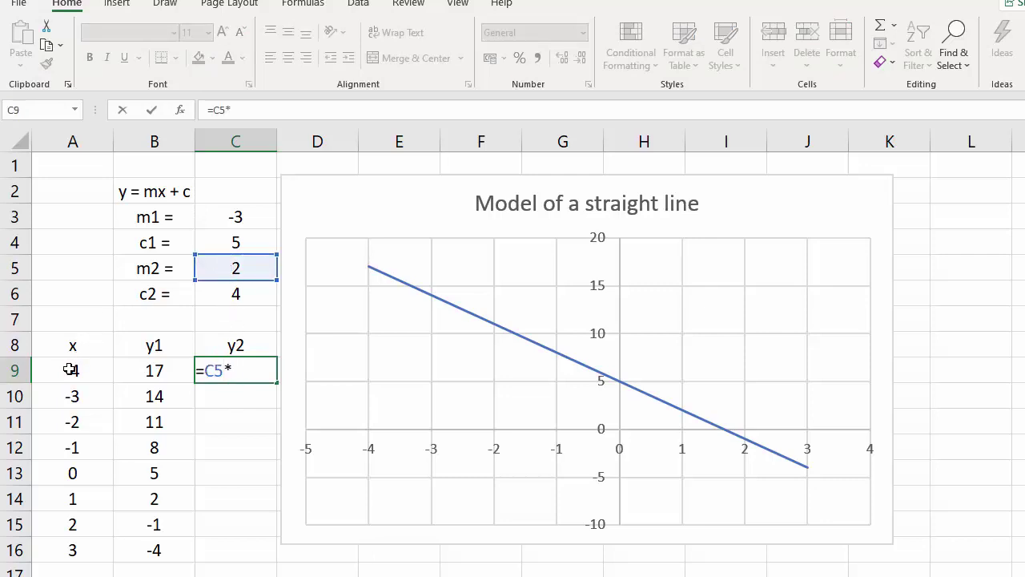
click(70, 370)
text(+)
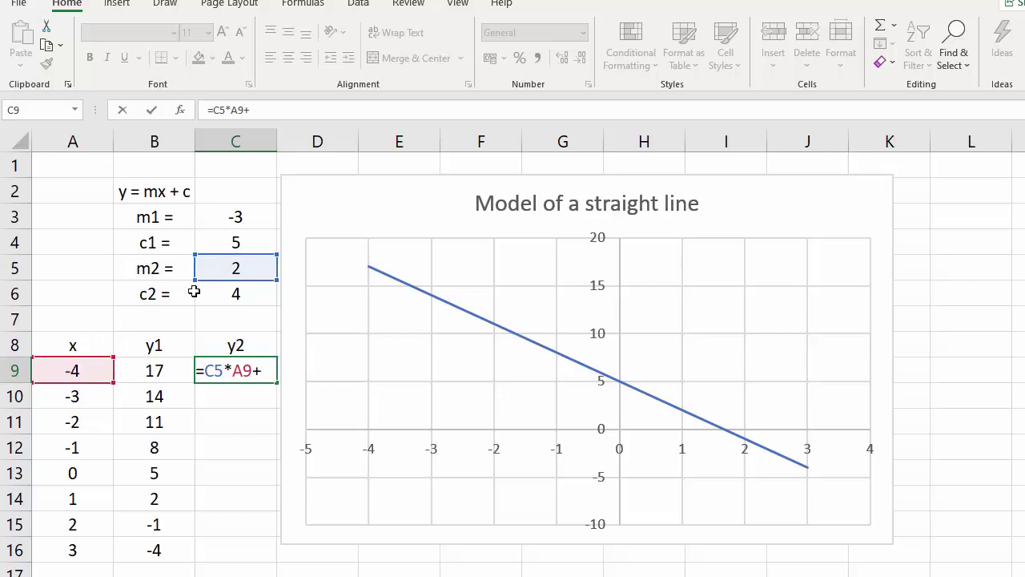
click(240, 296)
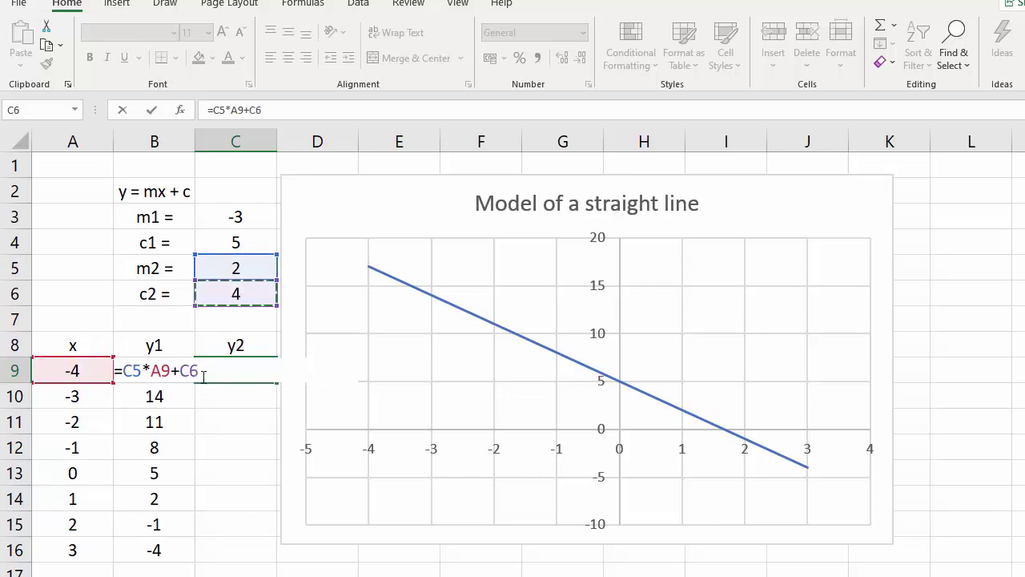
key(F4)
key(F4)
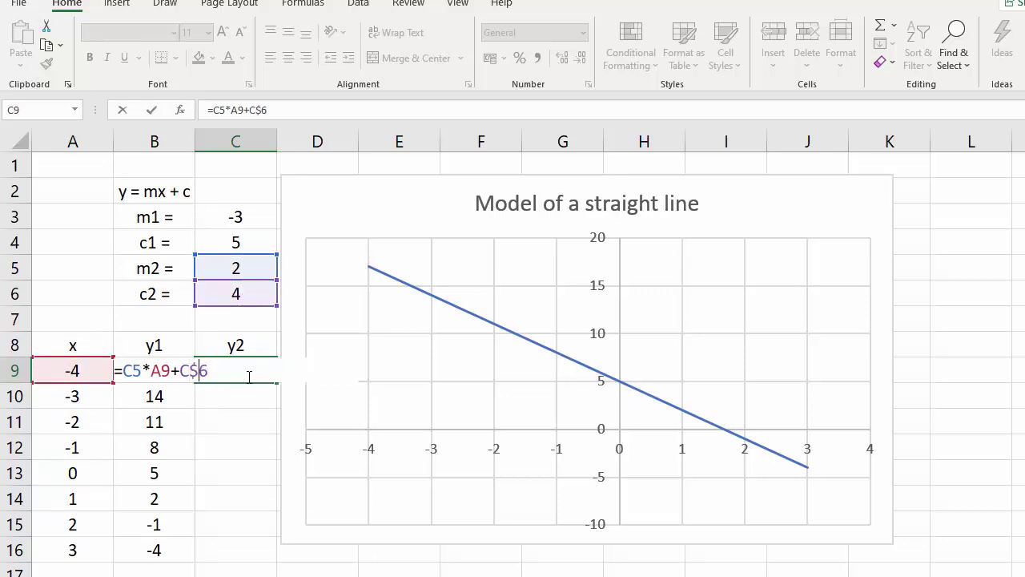
click(130, 371)
key(F4)
key(F4)
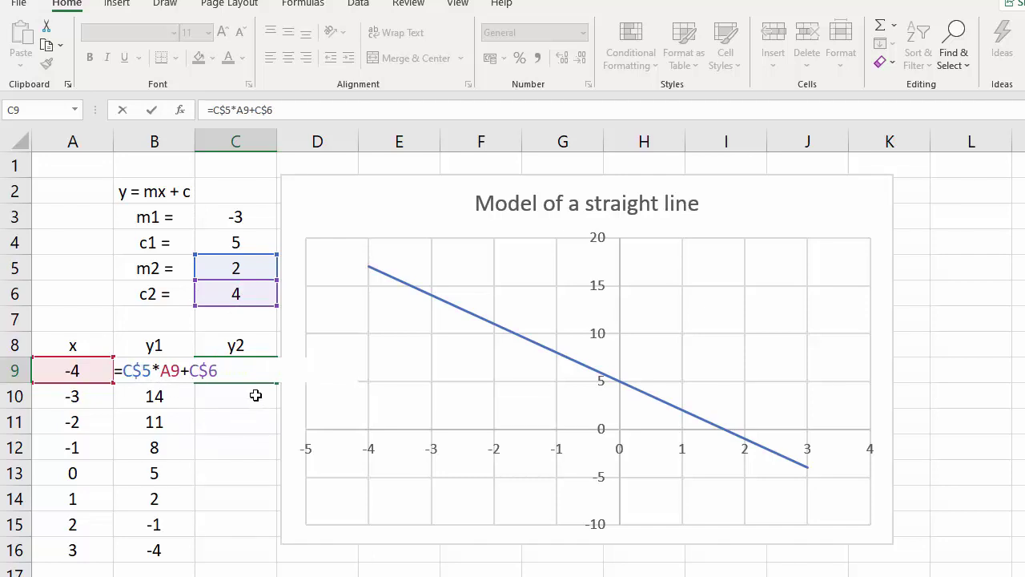
key(ctrl+Return)
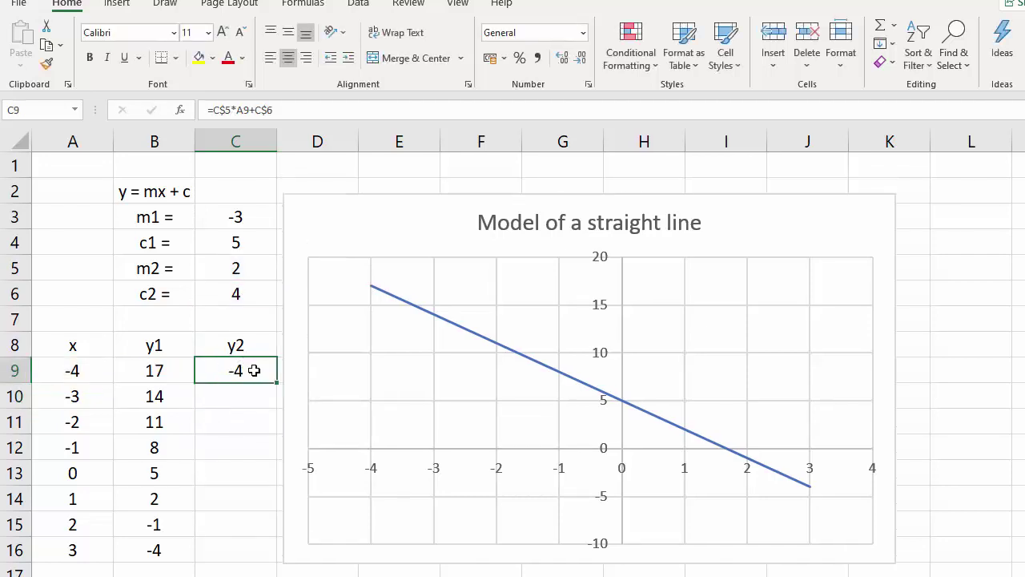
drag(275, 384, 273, 558)
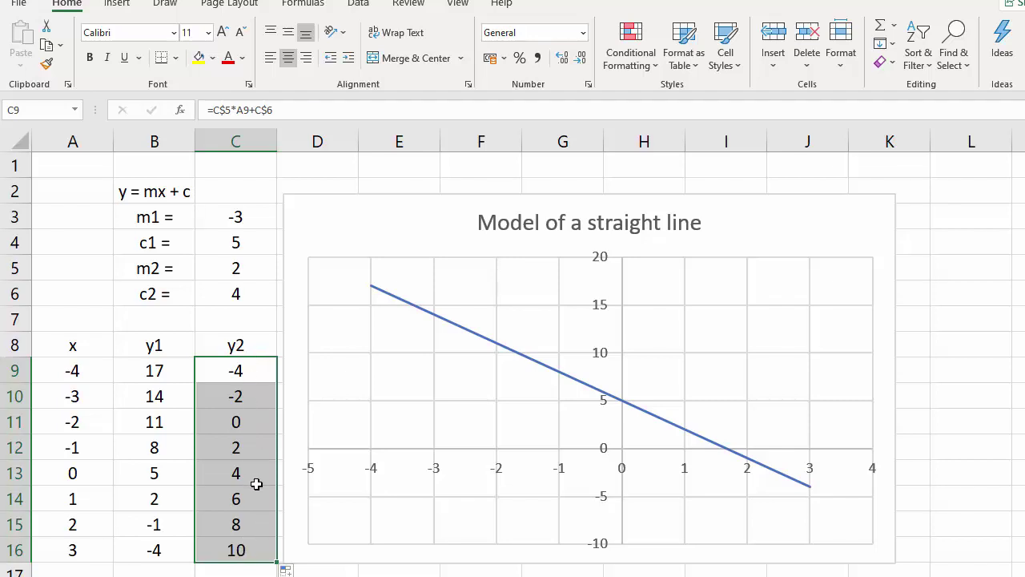
Add a second series to the straight-line chart, using A9:A16 as X values and C9:C16 as Y values
right_click(659, 394)
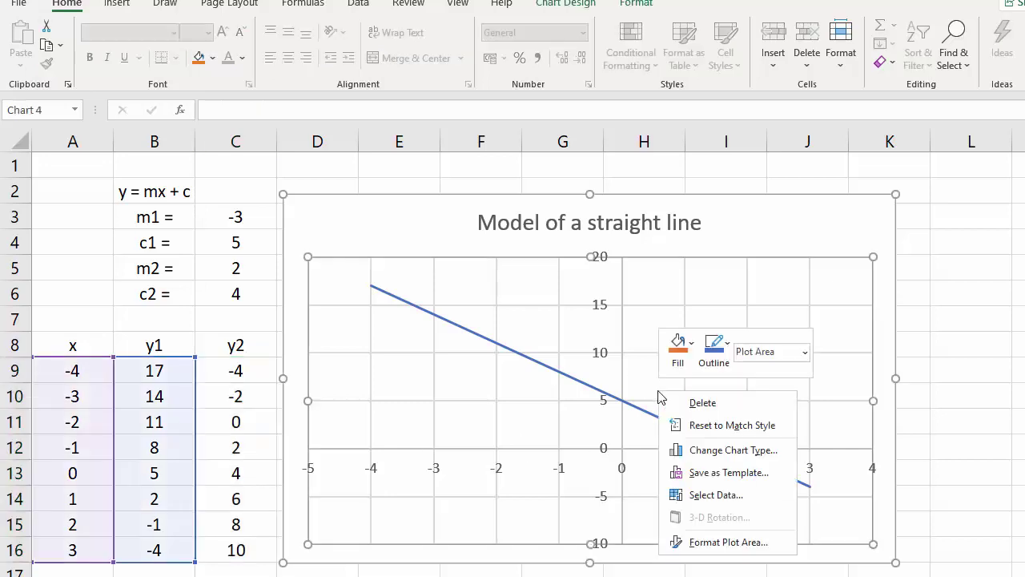
click(700, 494)
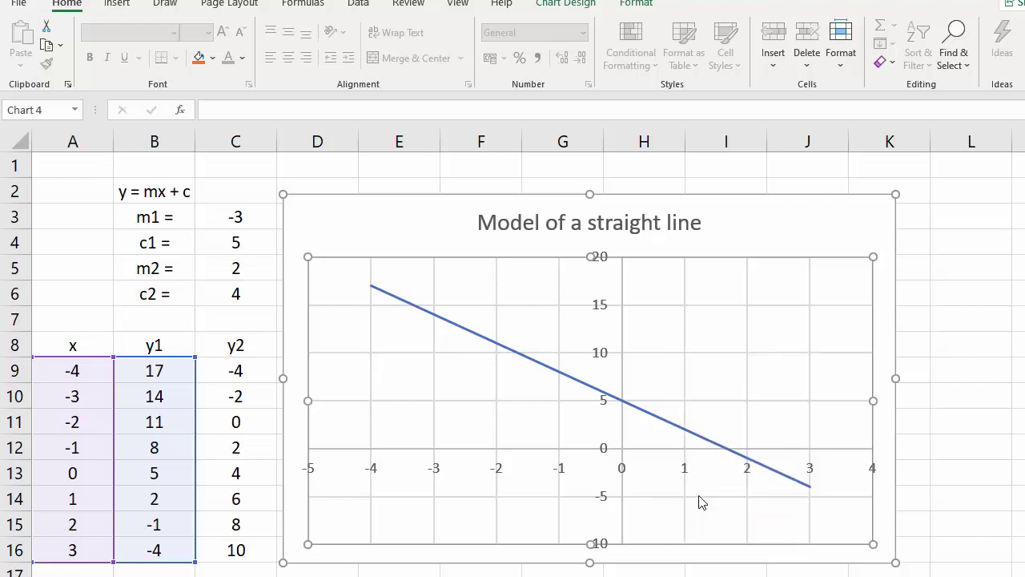
click(847, 357)
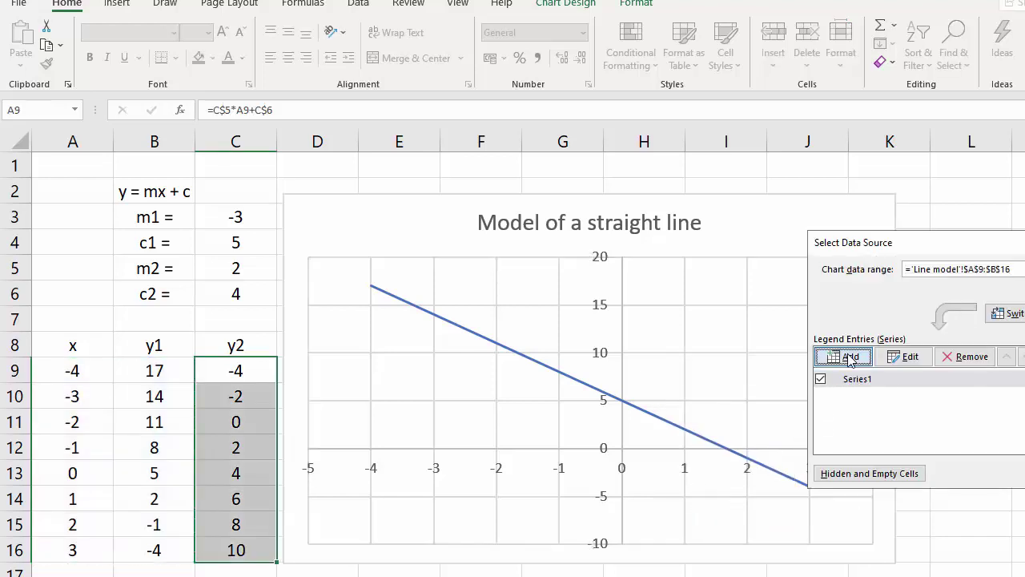
click(937, 362)
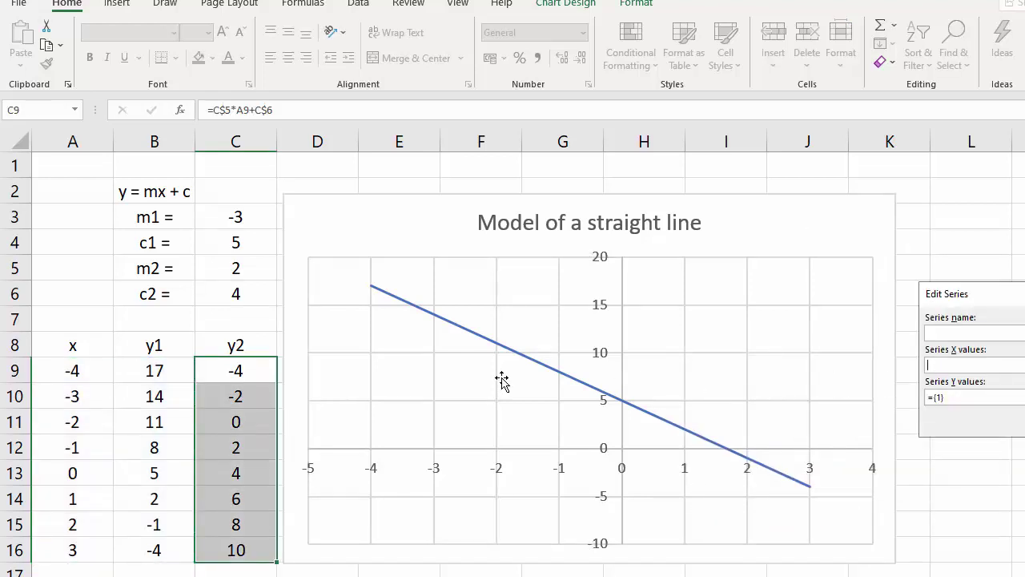
drag(68, 370, 82, 536)
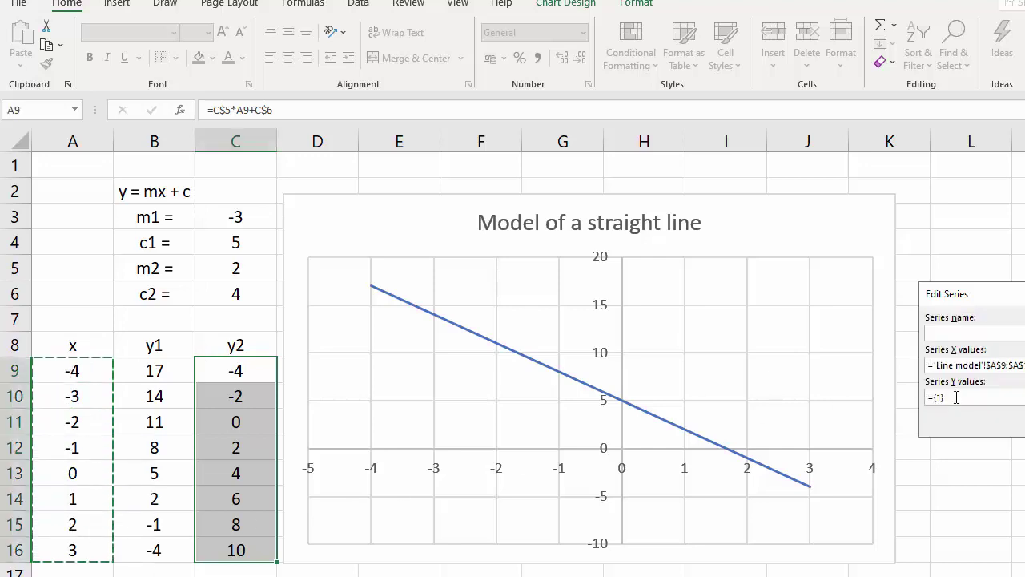
drag(950, 400, 927, 397)
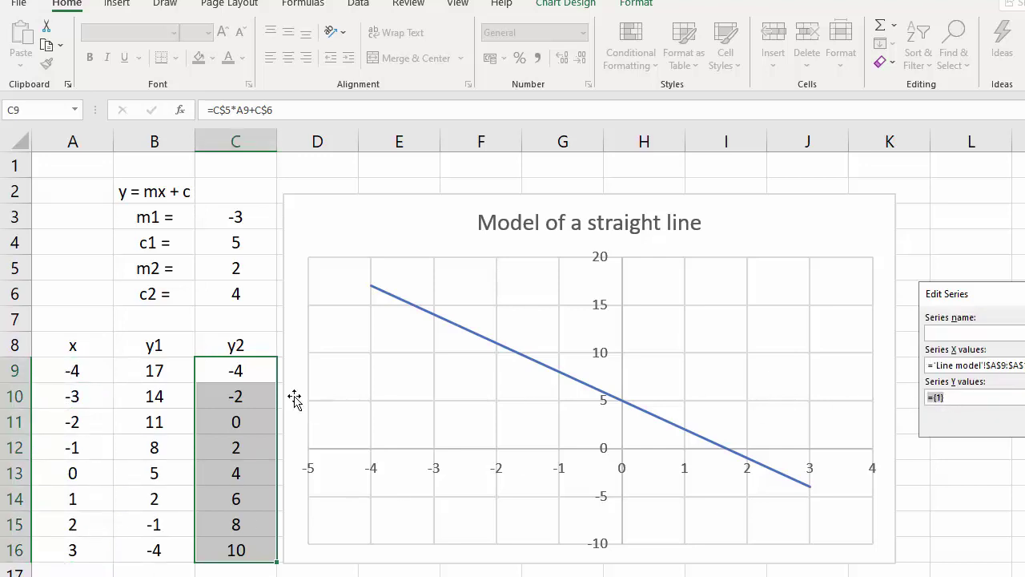
click(225, 383)
drag(225, 383, 231, 544)
key(Return)
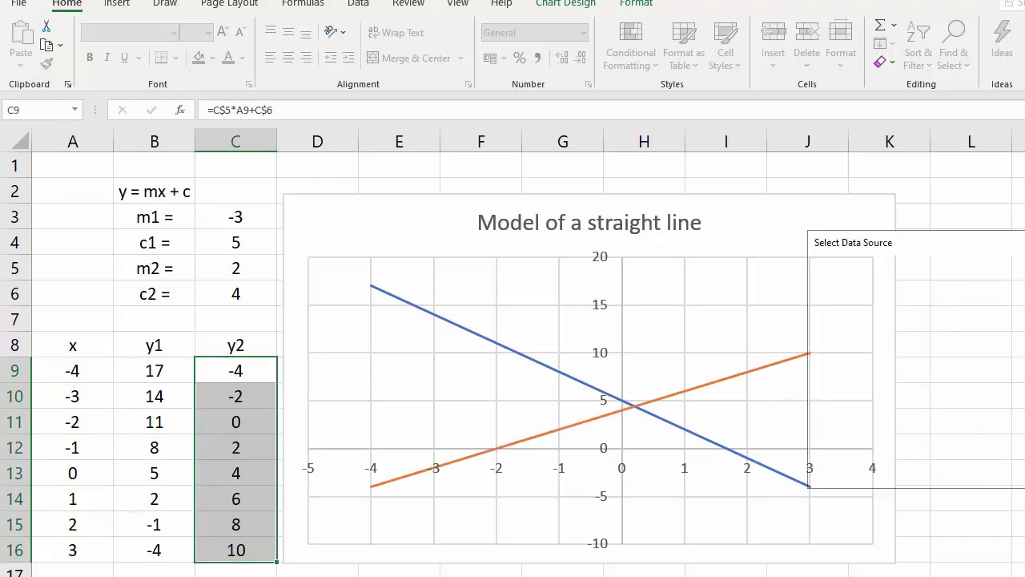
key(Return)
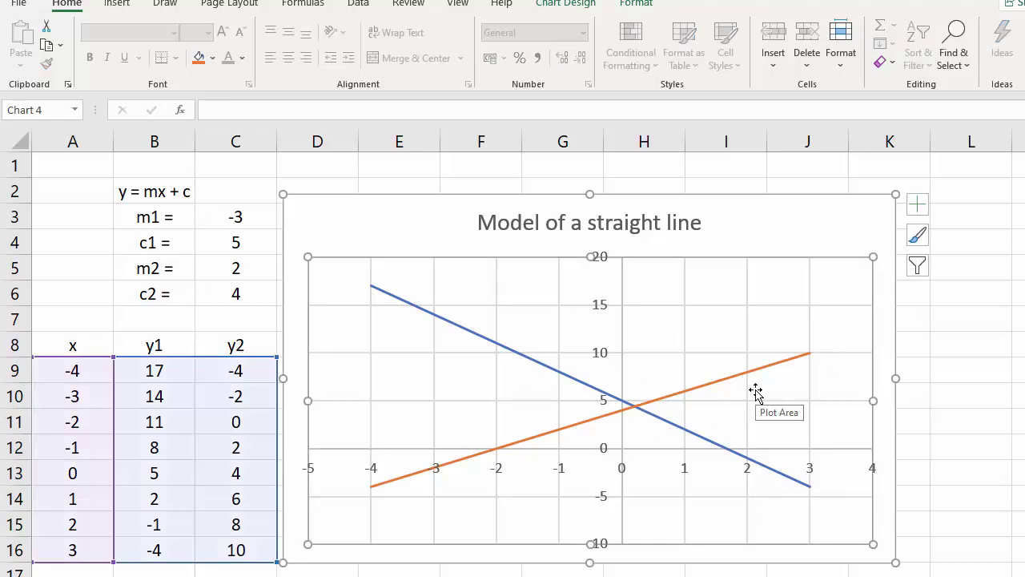
mouse_move(658, 405)
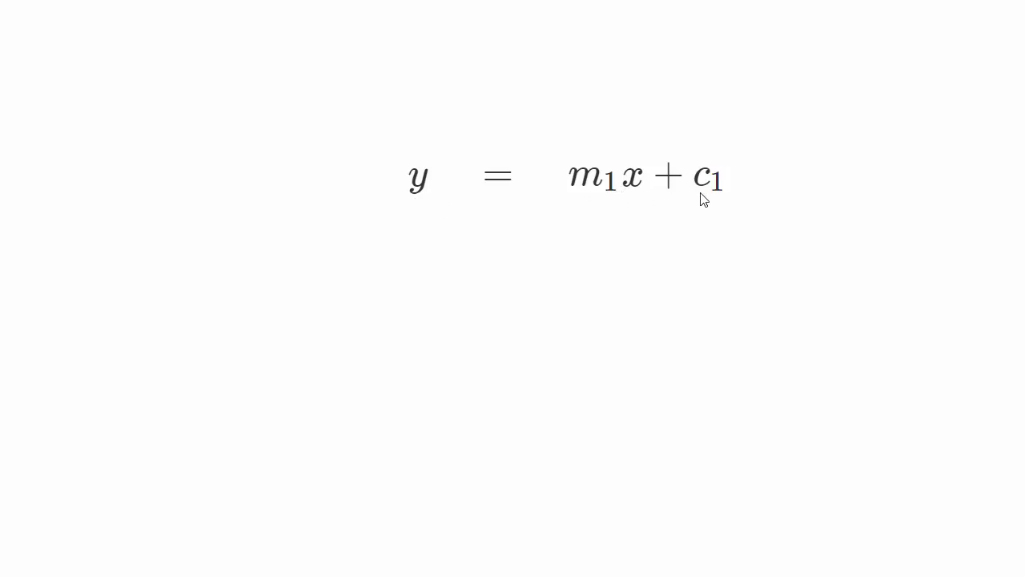
key(Right)
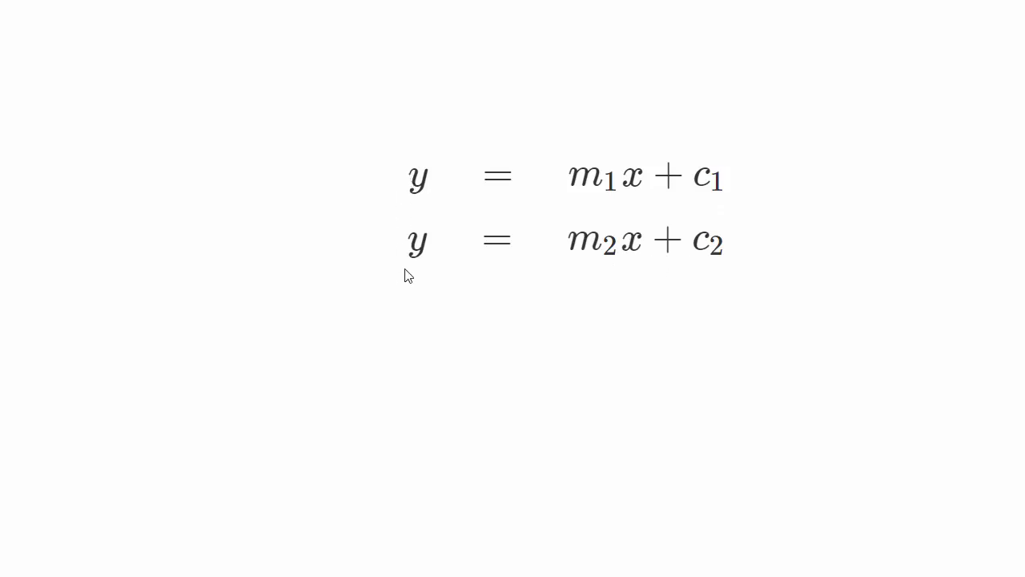
click(398, 321)
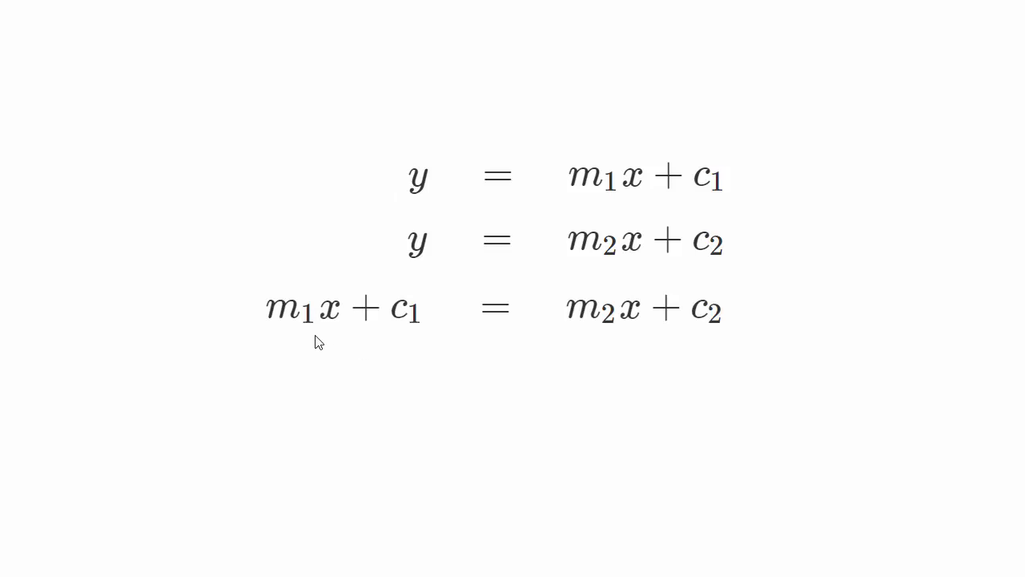
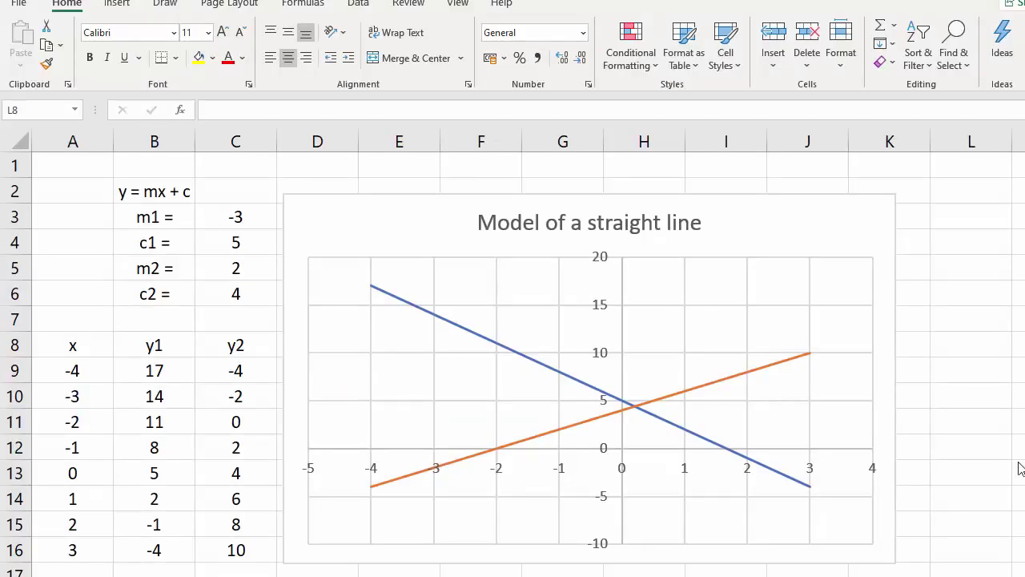
Add the label "xi =" in L8 for the x coordinate of the intersection
click(970, 344)
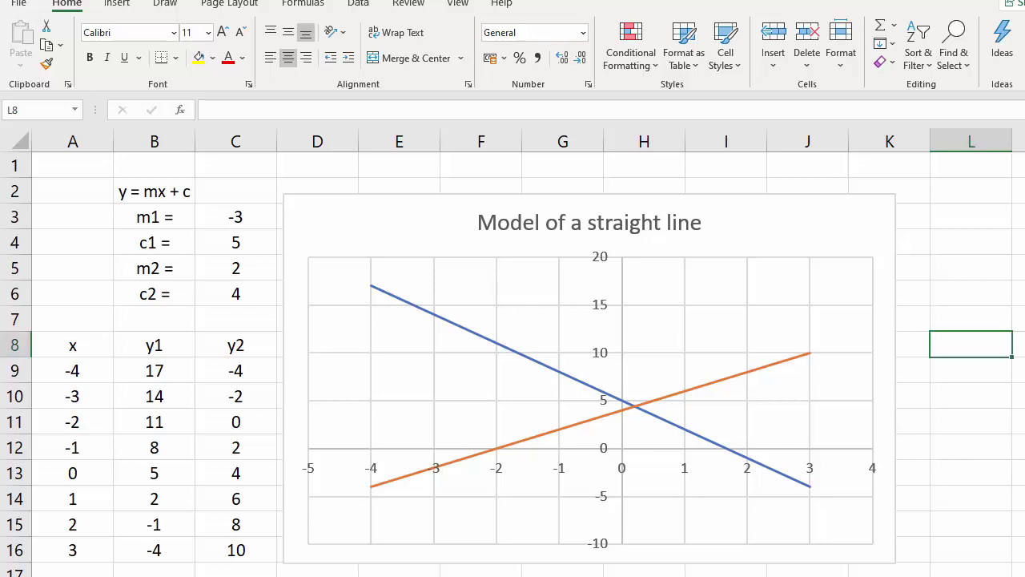
scroll(512, 352, down, 1)
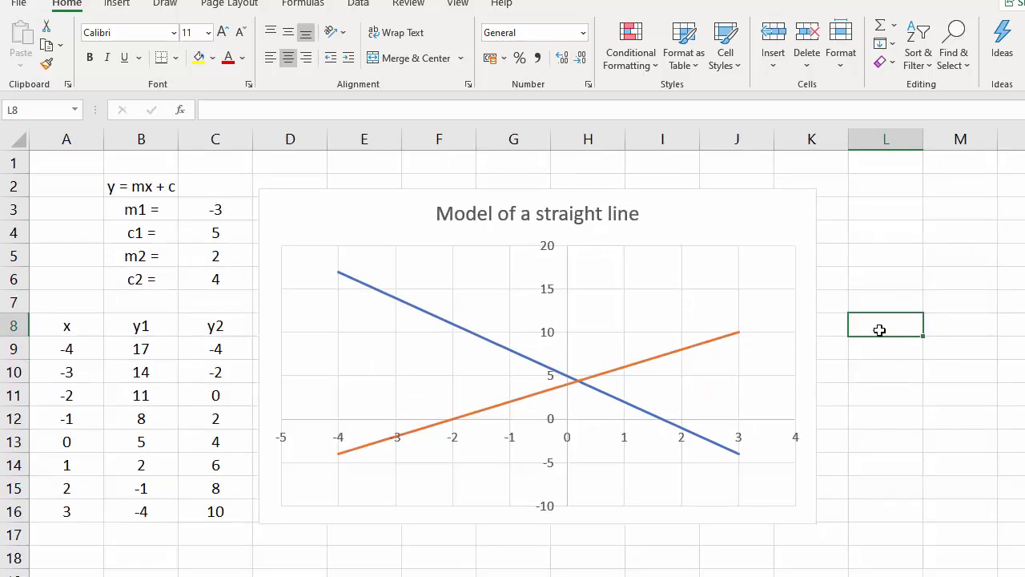
text(xi =)
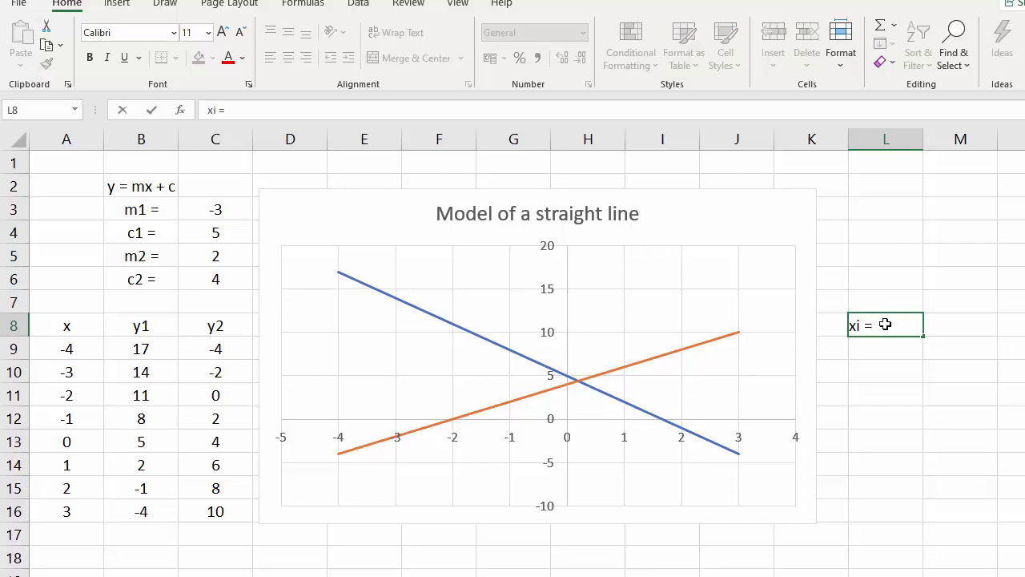
key(Tab)
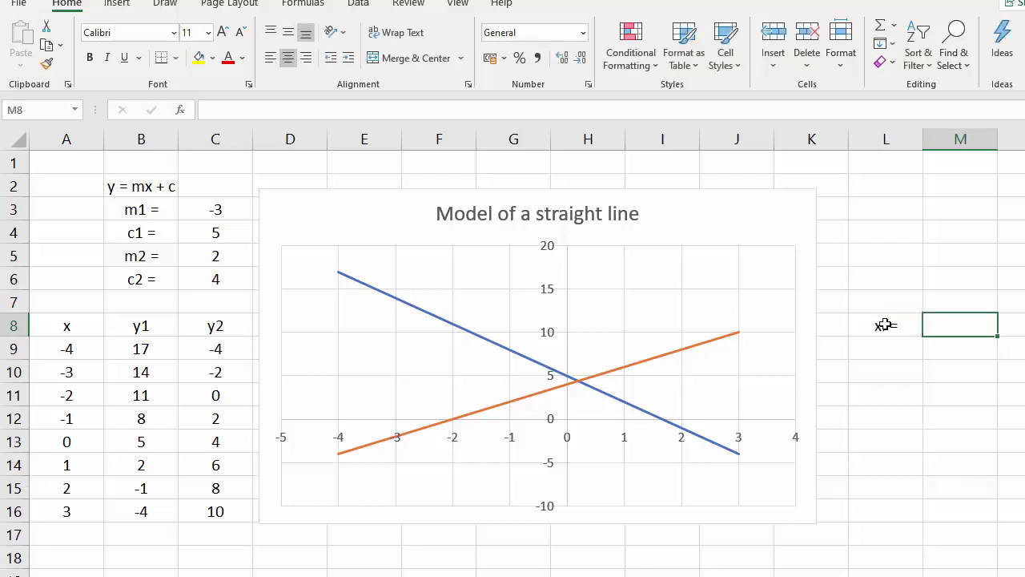
Calculate the intersection's x coordinate in M8 with the formula =(C6-C4)/(C3-C5)
text(=)
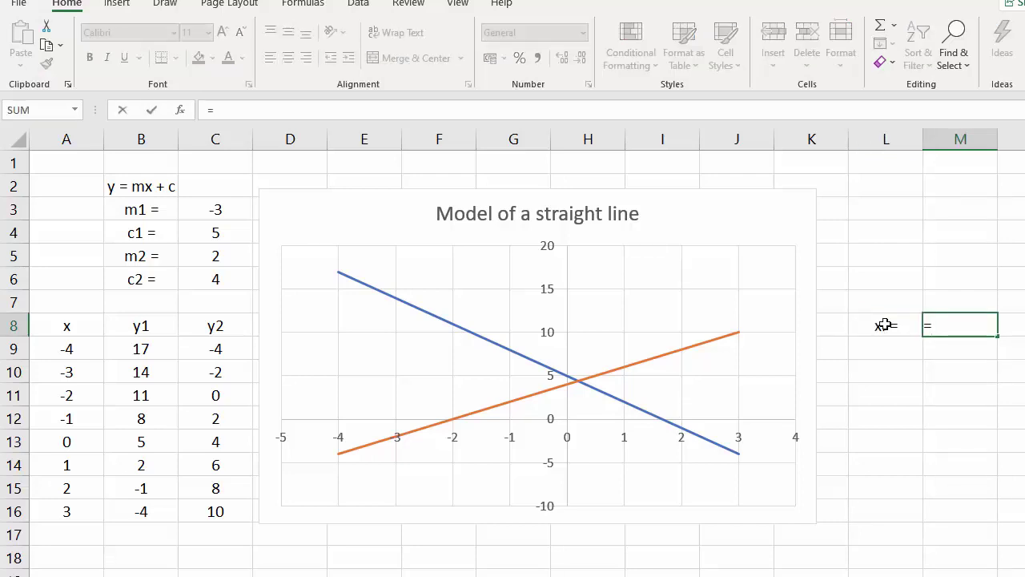
text(()
click(201, 276)
text(-)
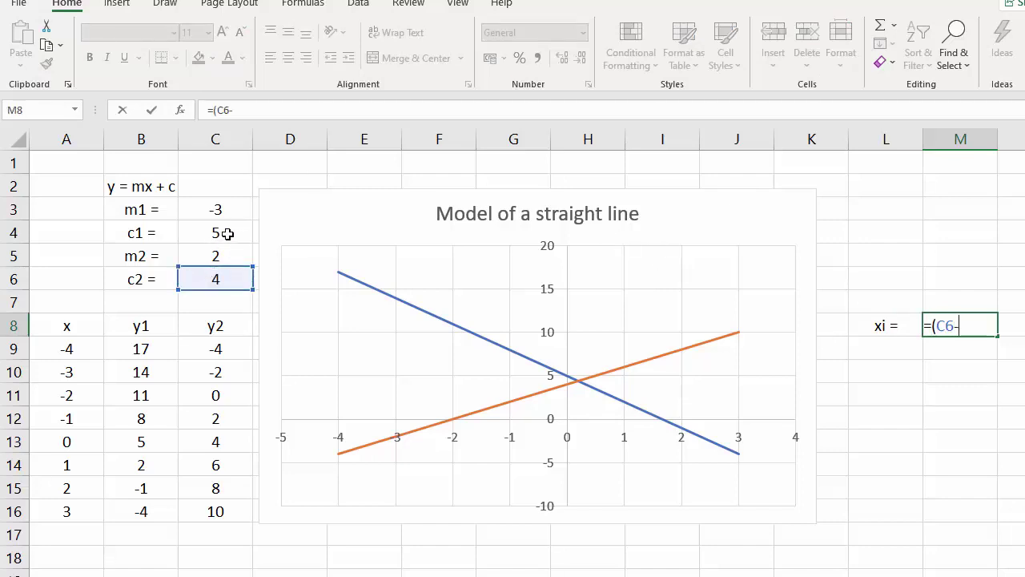
click(222, 231)
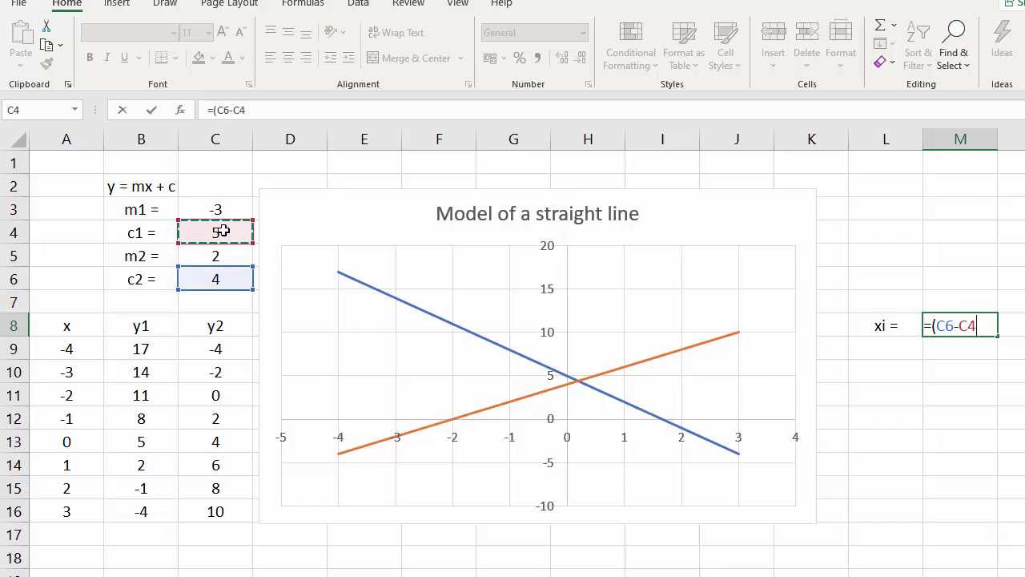
text()/()
click(186, 208)
text(-)
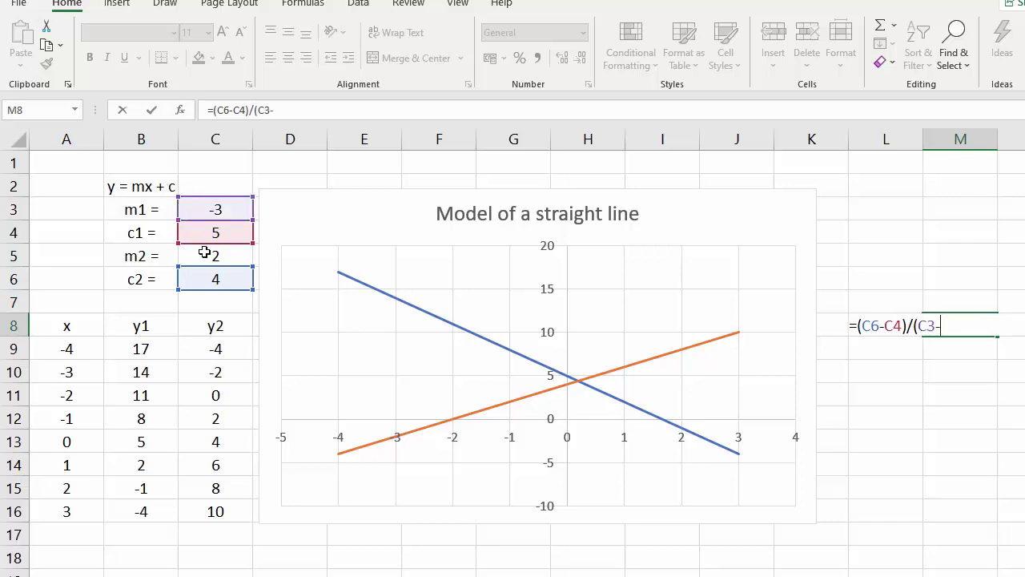
click(197, 256)
text())
key(Return)
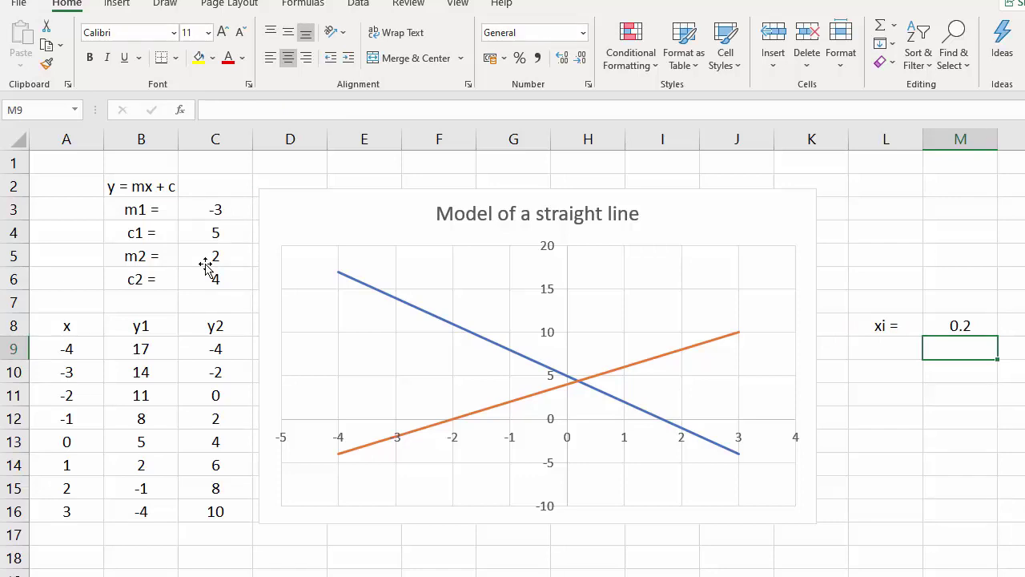
Label L9 "yi =" and calculate the intersection's y coordinate in M9 with the formula =C3*M8+C4
key(Left)
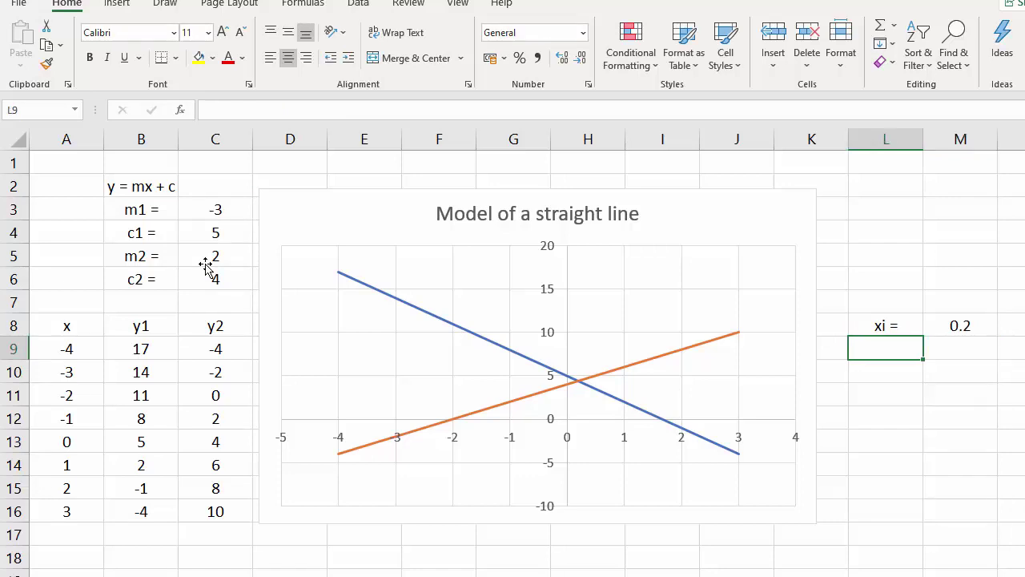
text(yi =)
key(Tab)
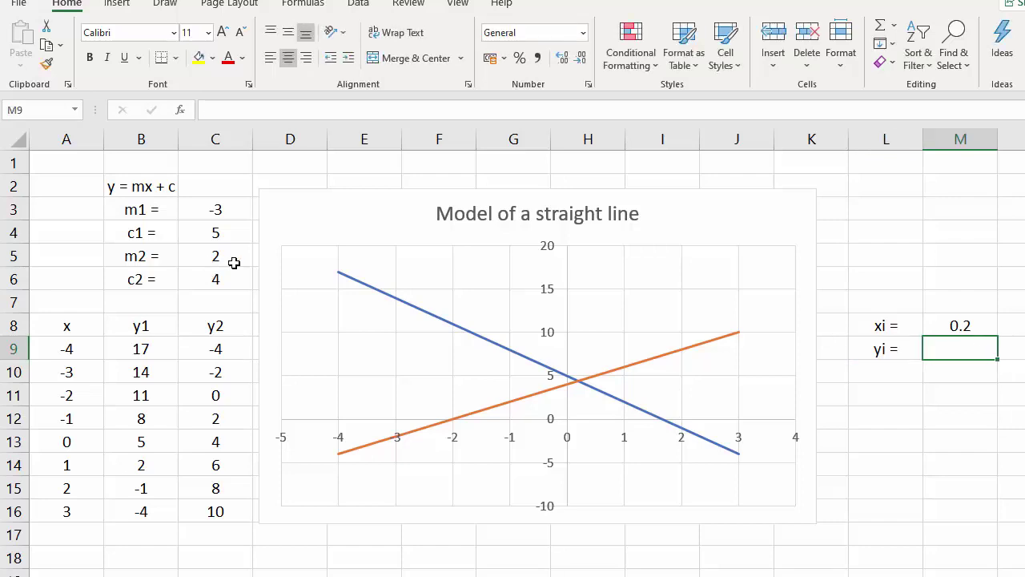
text(=)
click(192, 208)
text(*)
click(949, 322)
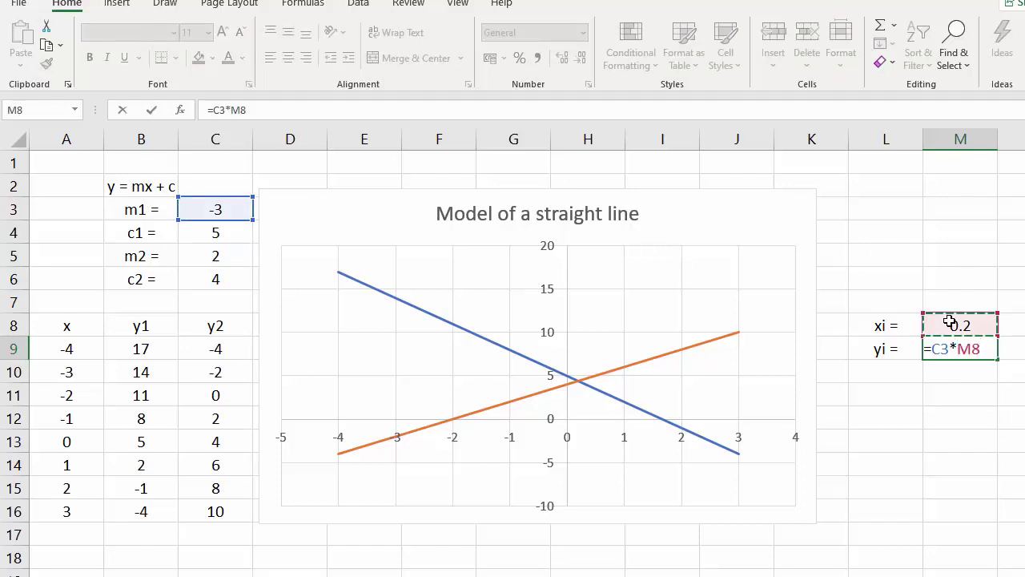
text(+)
click(209, 231)
key(Return)
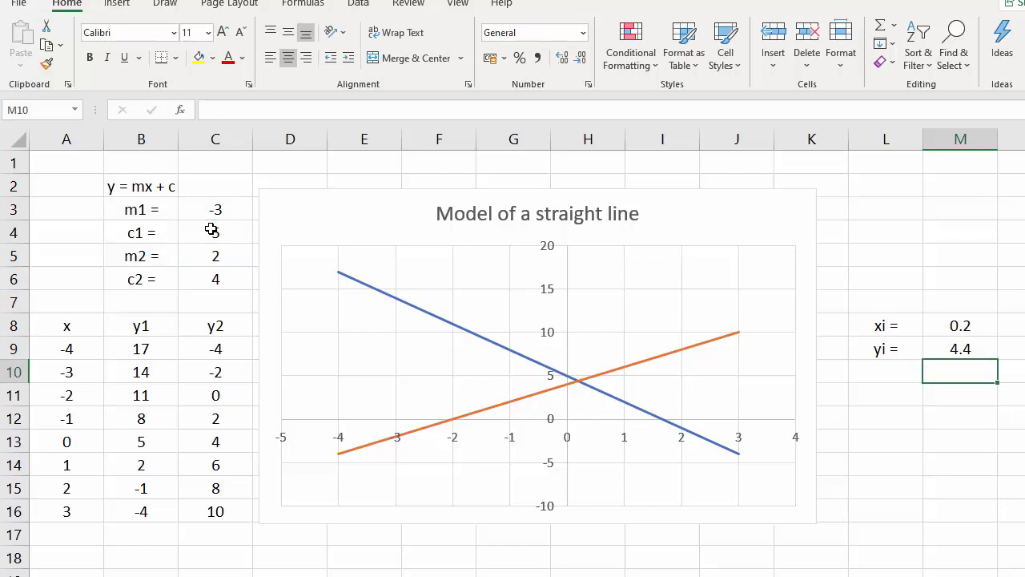
Label L10 "SC =" and enter the check formula =C5*M8+C6 for the second line in M10
click(867, 375)
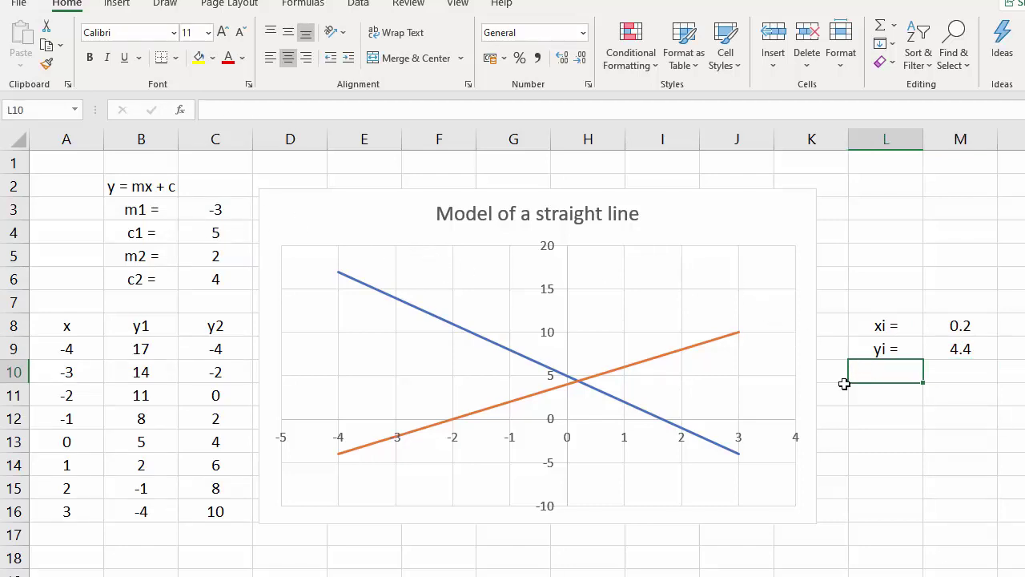
text(SC =)
key(Return)
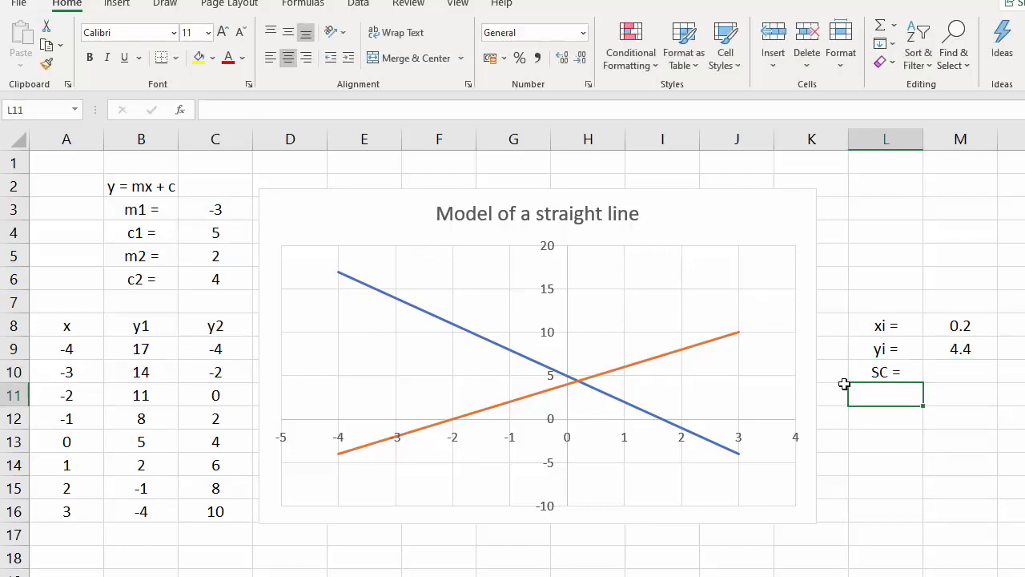
click(965, 370)
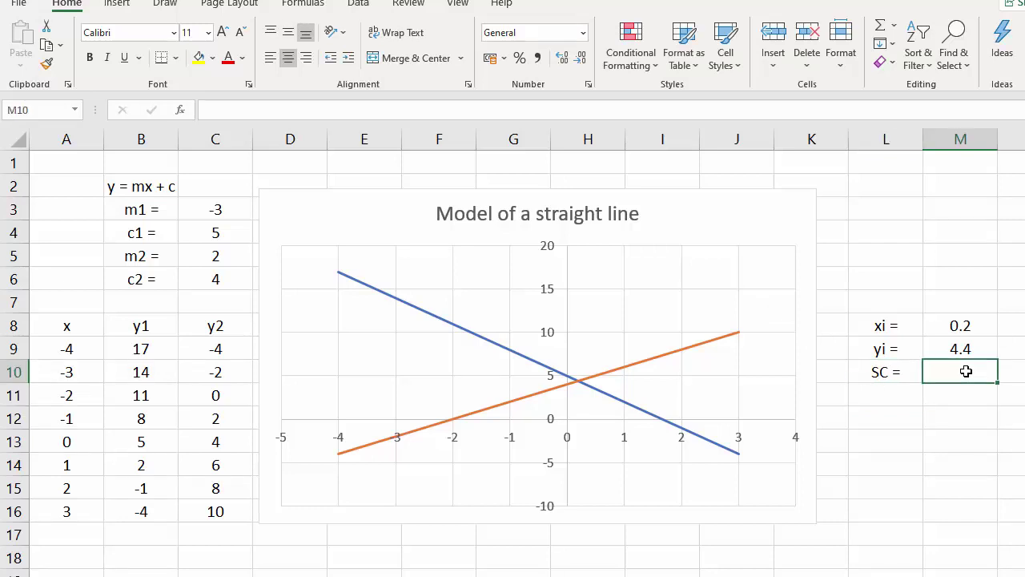
text(=)
click(208, 262)
text(*)
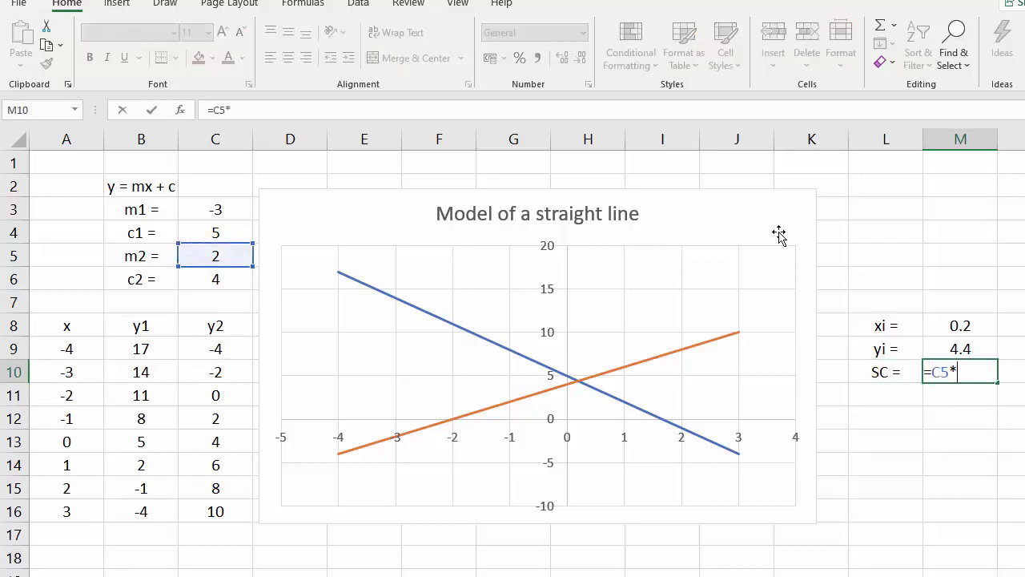
click(969, 325)
text(+)
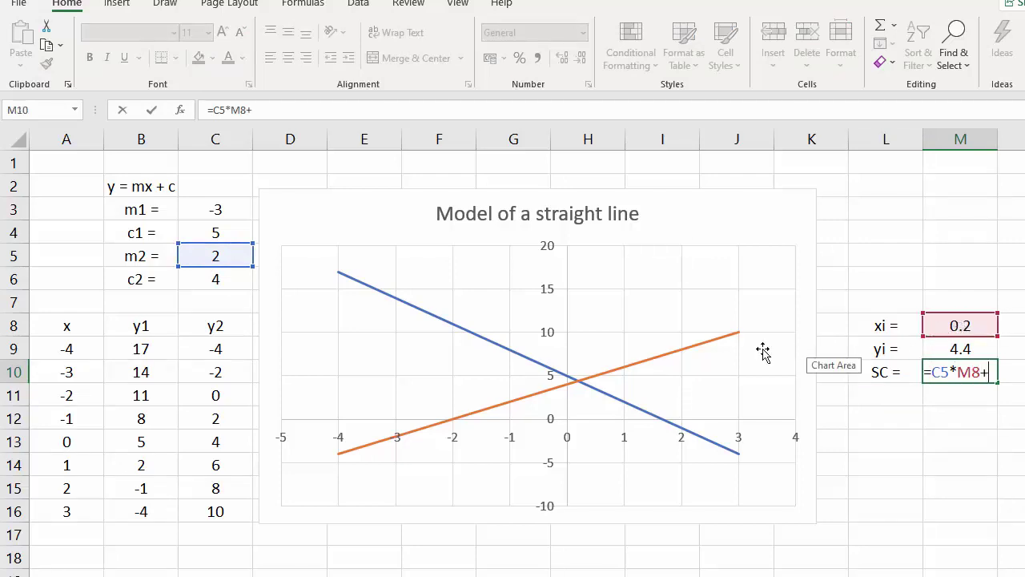
click(217, 280)
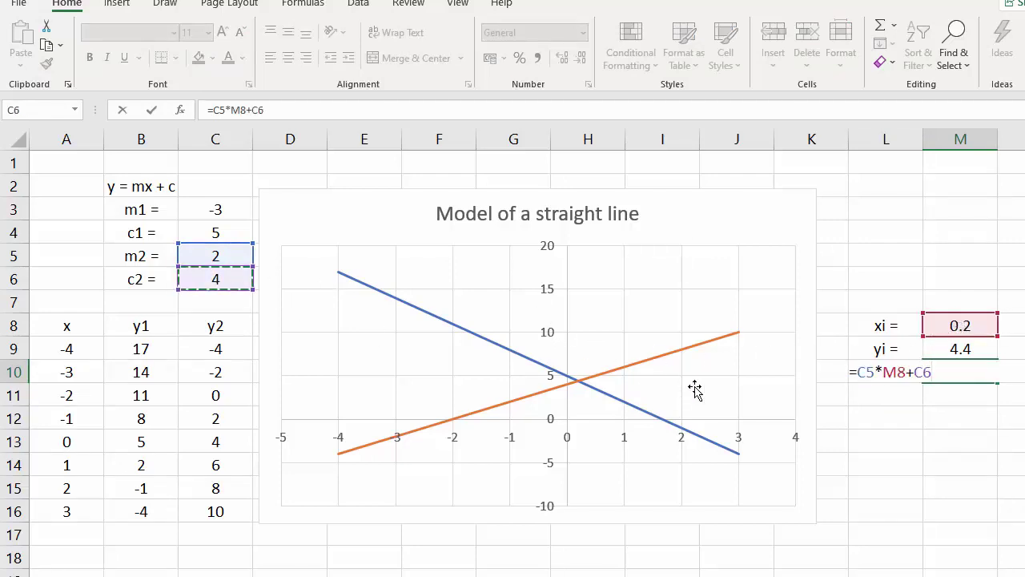
key(Return)
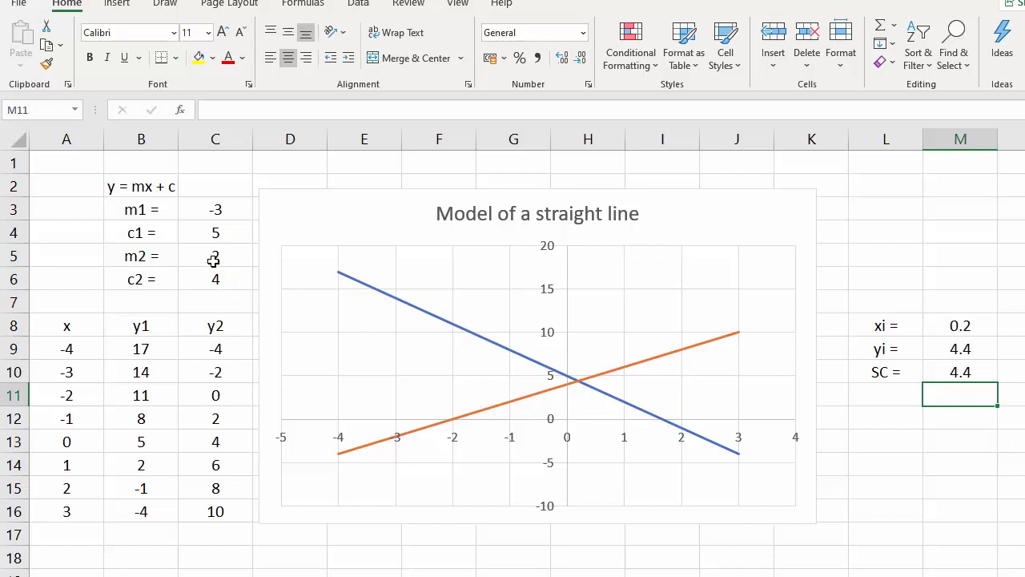
Set m1 in C3 to 2 so that both lines have the same gradient
click(212, 208)
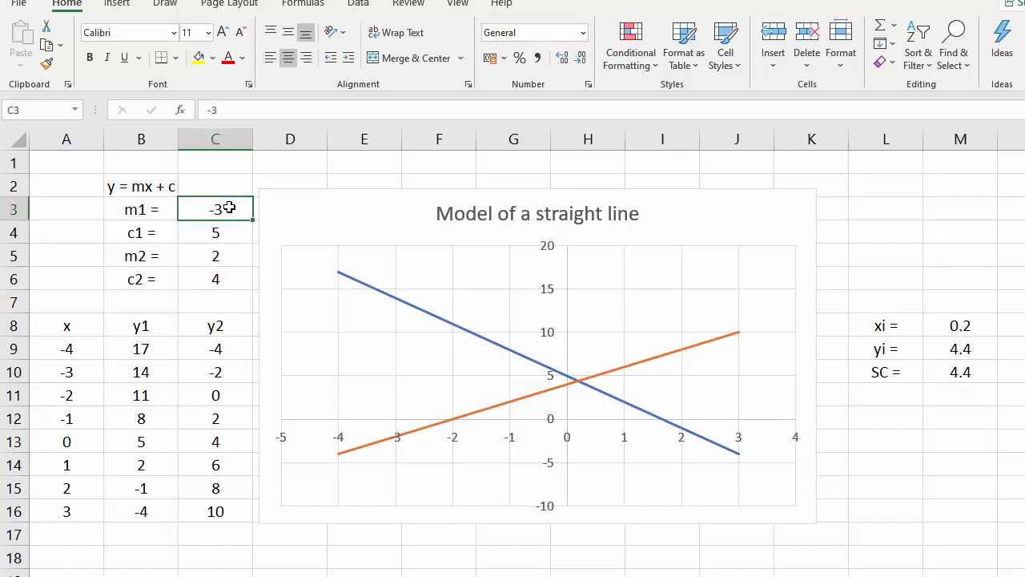
text(2)
key(Return)
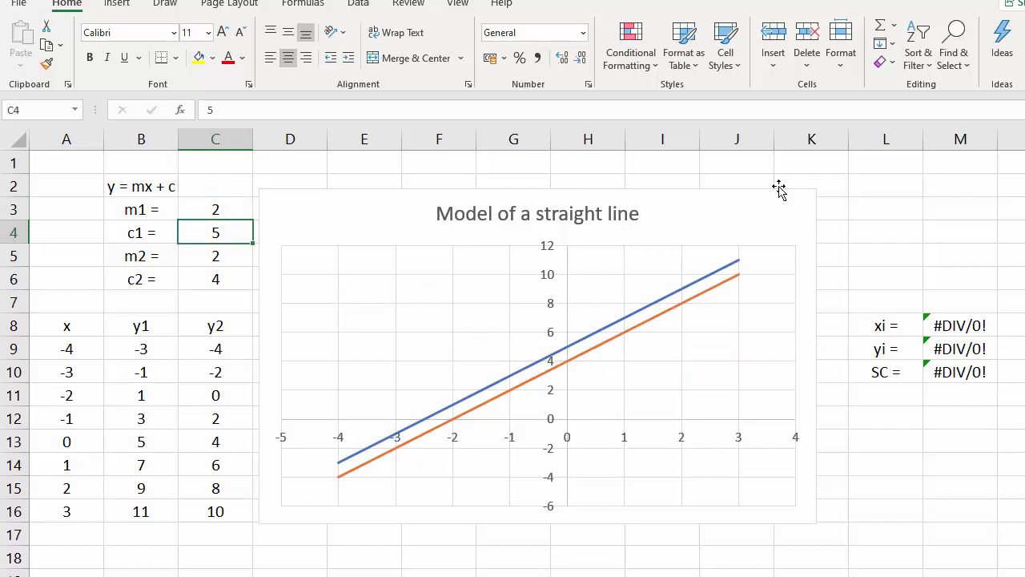
Wrap the xi formula in M8 in an IF that returns "None" when C3=C5, otherwise (C6-C4)/(C3-C5)
click(954, 326)
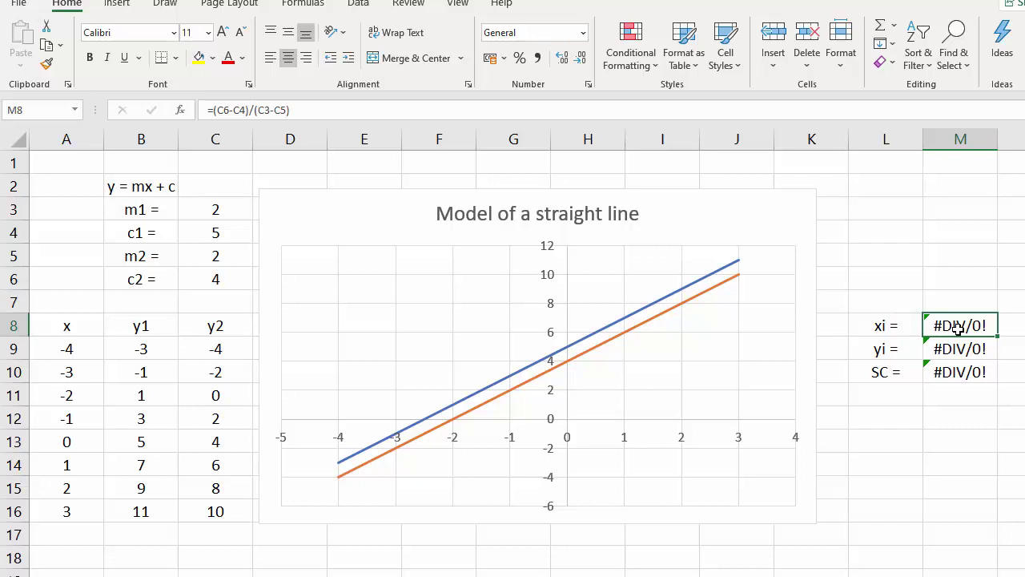
double_click(958, 327)
key(Left)
key(Left)
key(Left)
key(Left)
key(Left)
key(Left)
key(Left)
key(Left)
key(Left)
key(Left)
key(Left)
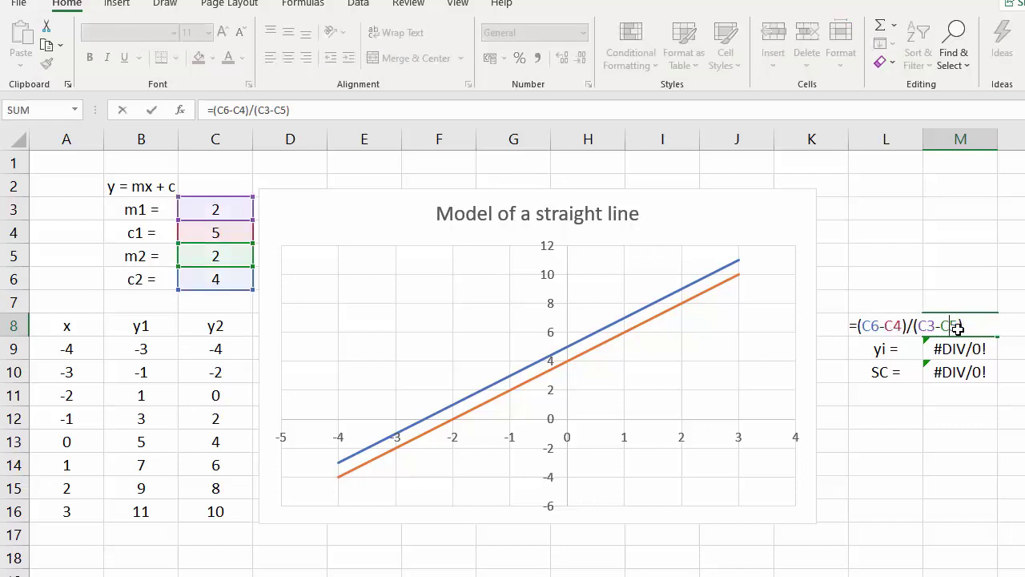
key(Left)
key(Left)
key(Left)
text(if()
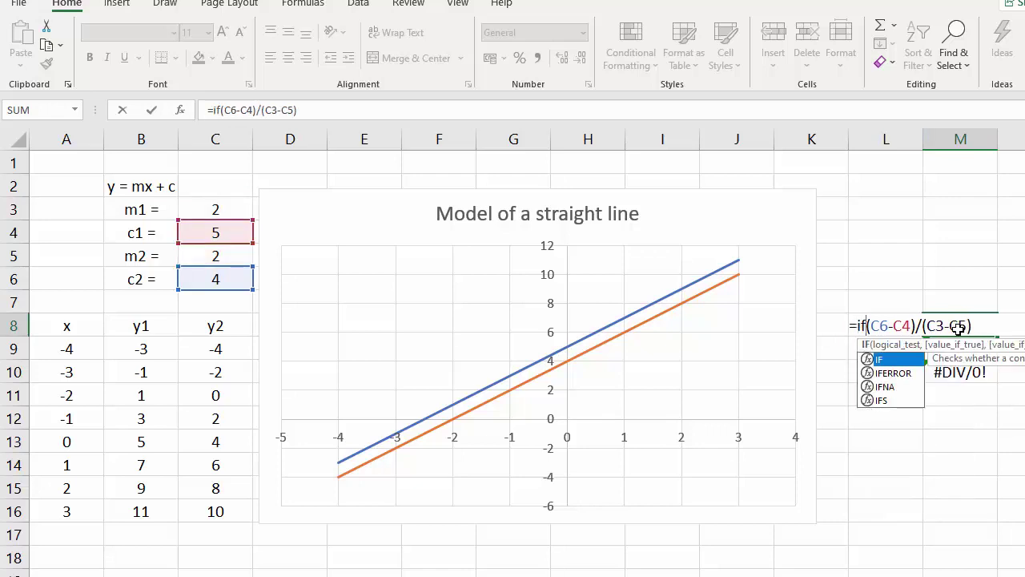
click(217, 210)
text(=)
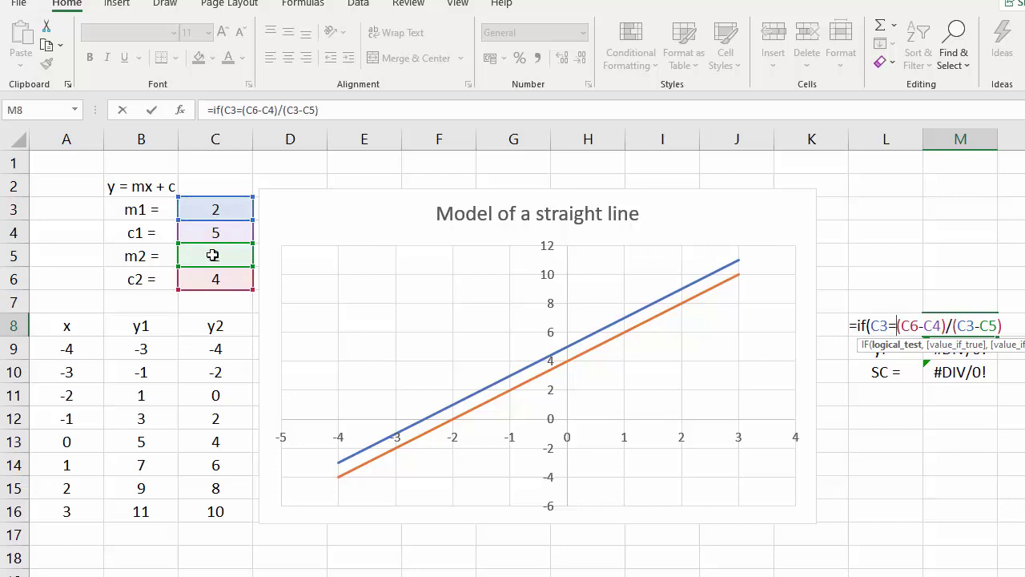
click(213, 257)
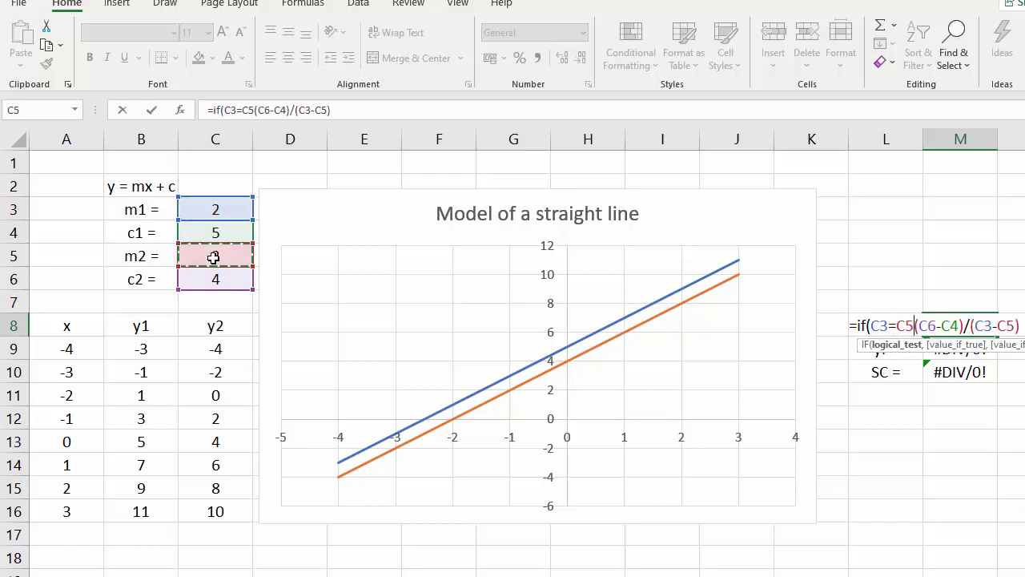
text(,)
text("None)
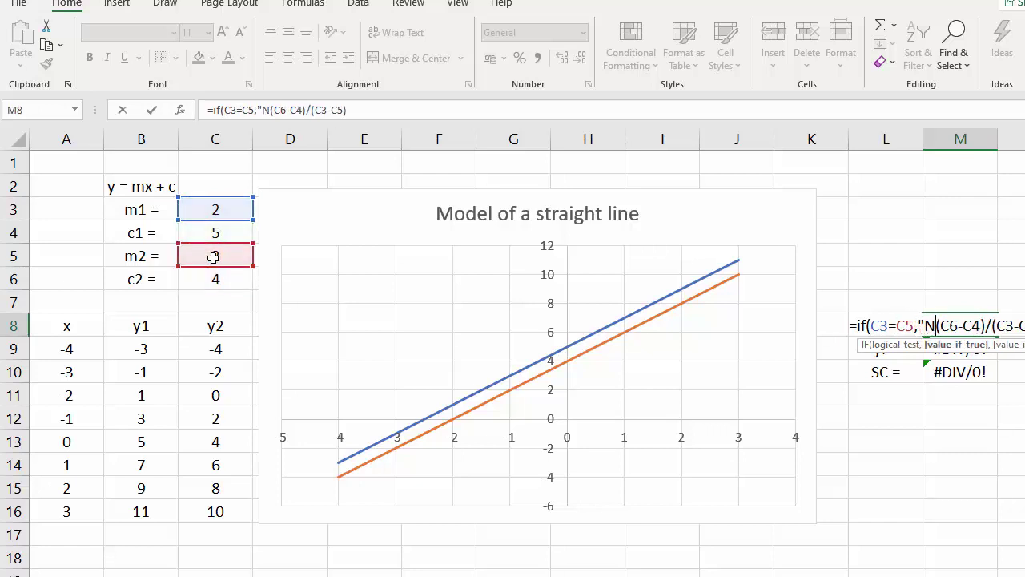
text(",)
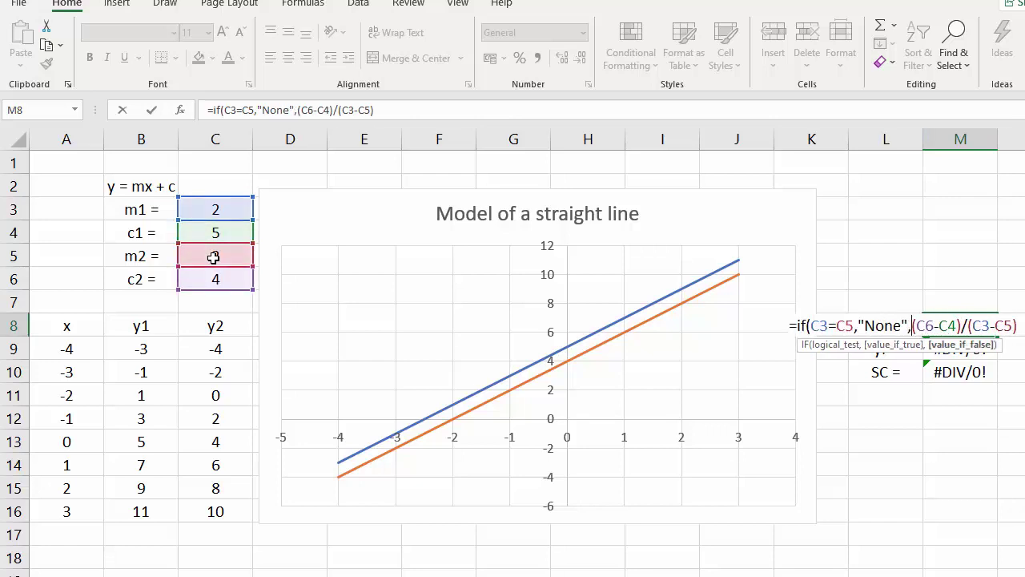
click(1017, 325)
text())
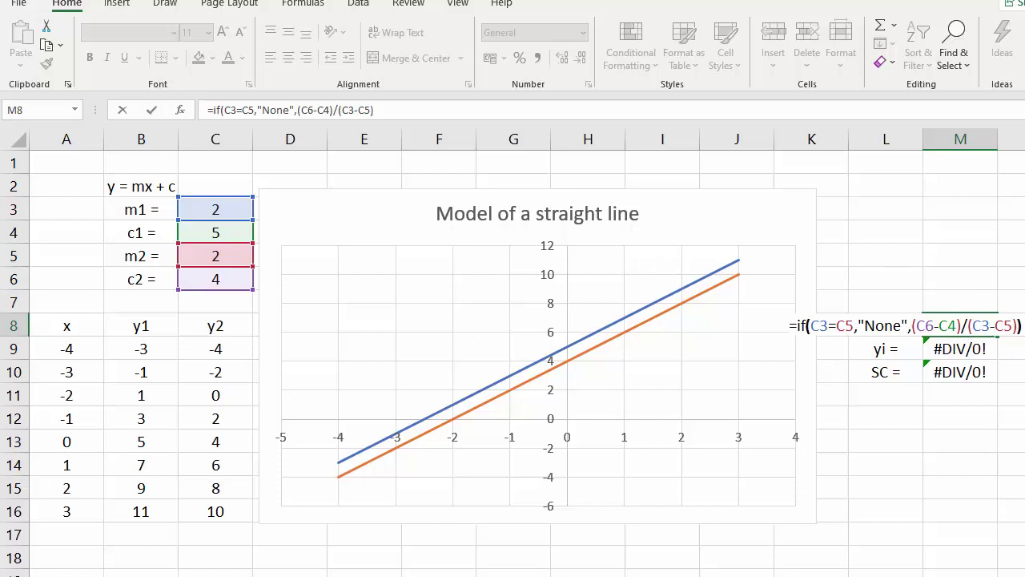
key(Return)
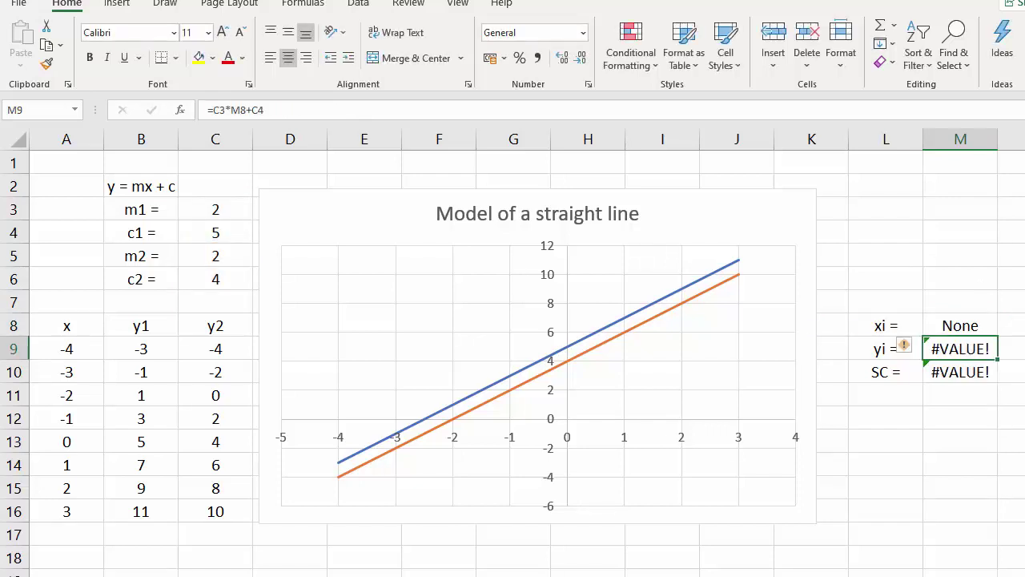
Wrap the yi formula in M9 in an IF that returns "None" when C3=C5, otherwise C3*M8+C4
key(F2)
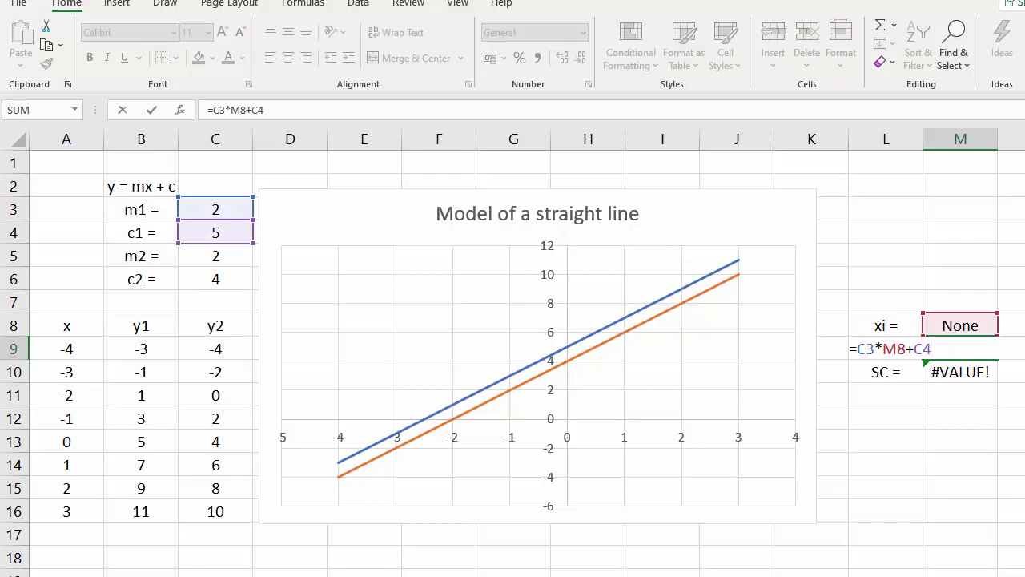
double_click(871, 345)
key(Left)
text(if()
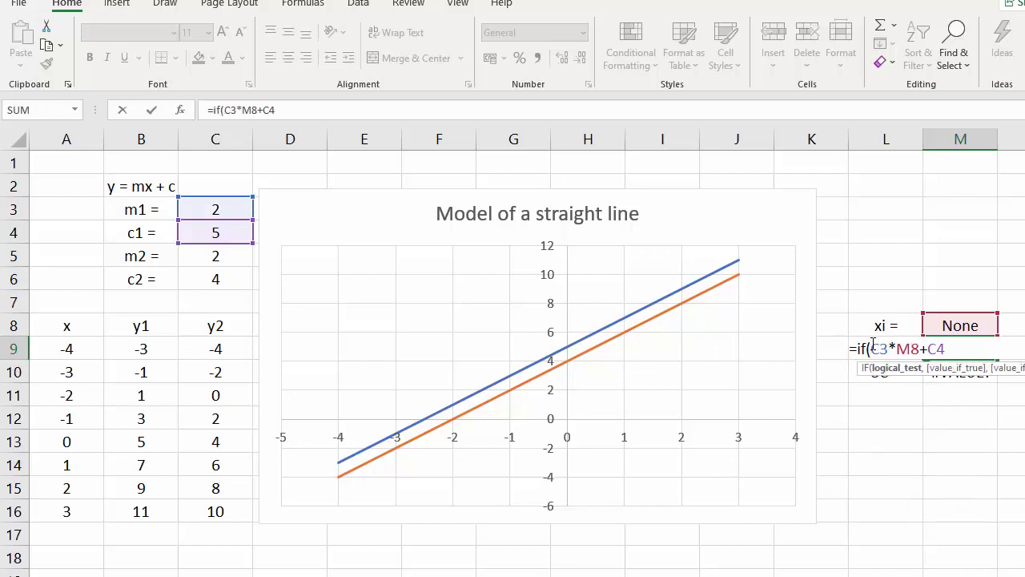
click(205, 208)
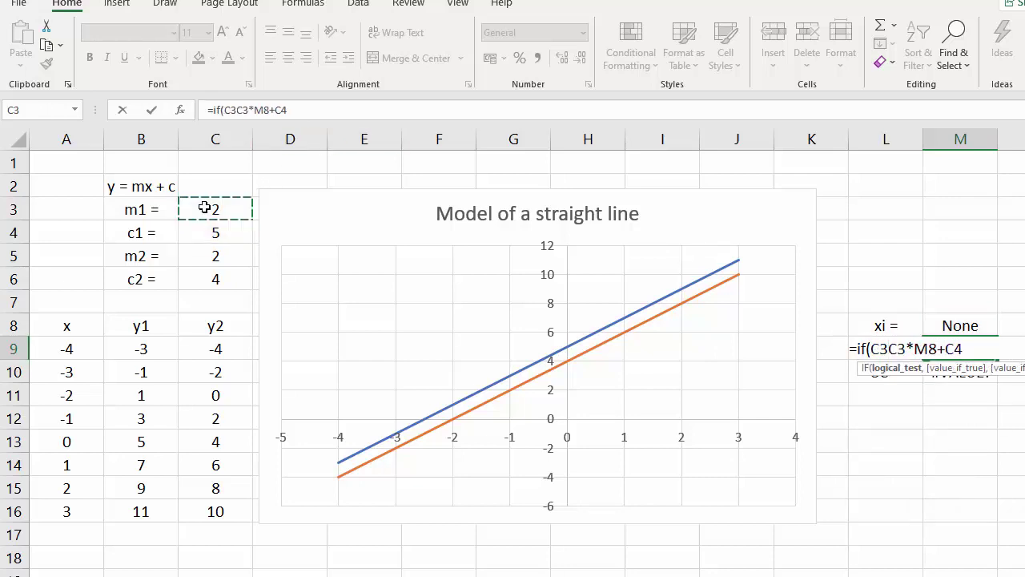
text(=)
click(211, 256)
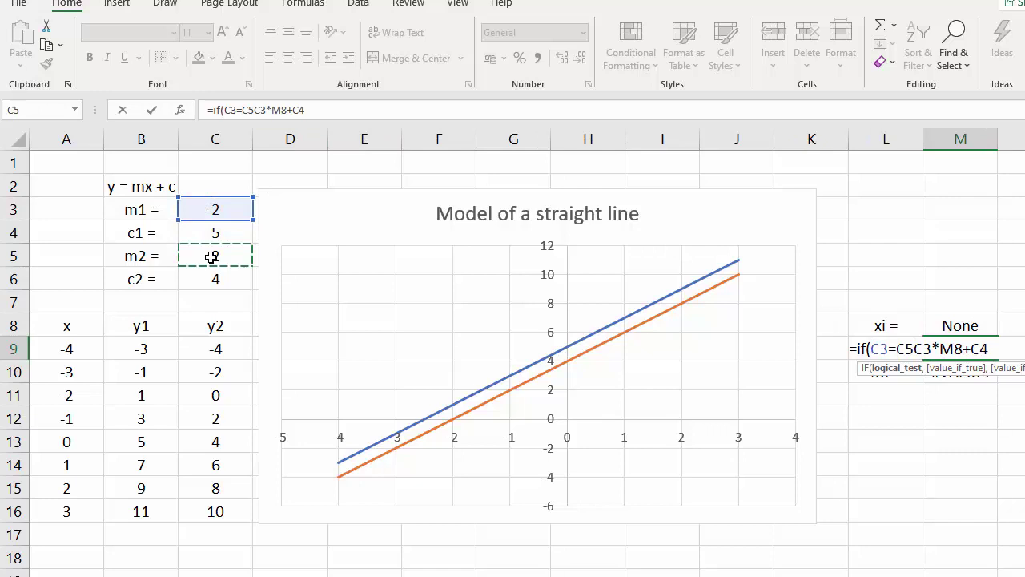
text(,)
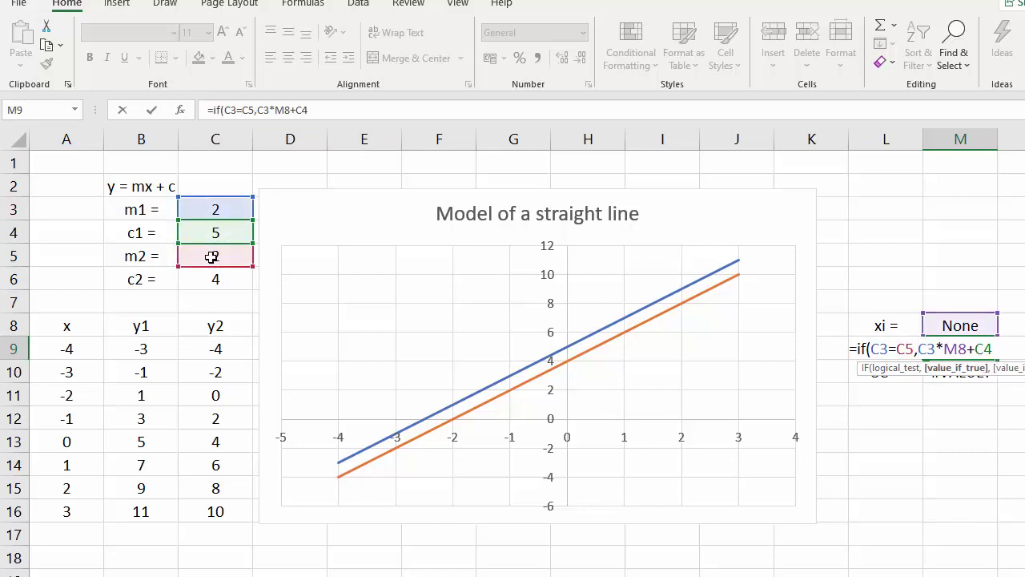
text("None)
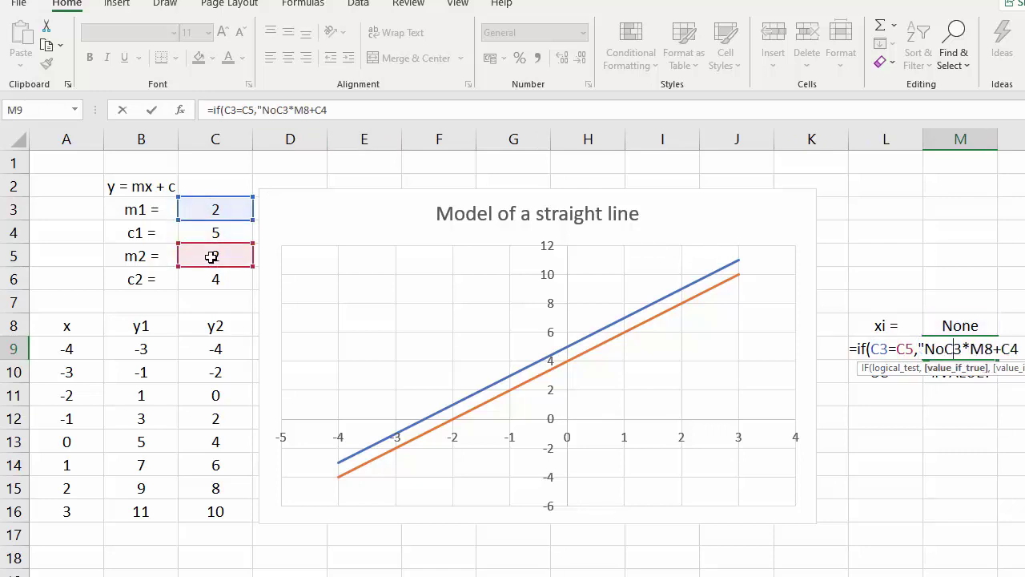
text(",)
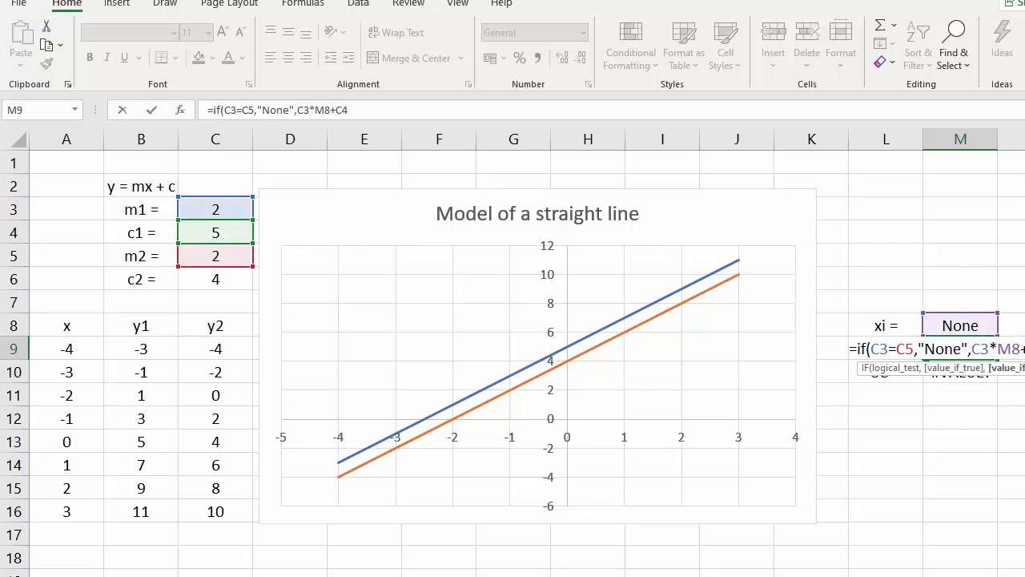
text())
key(Return)
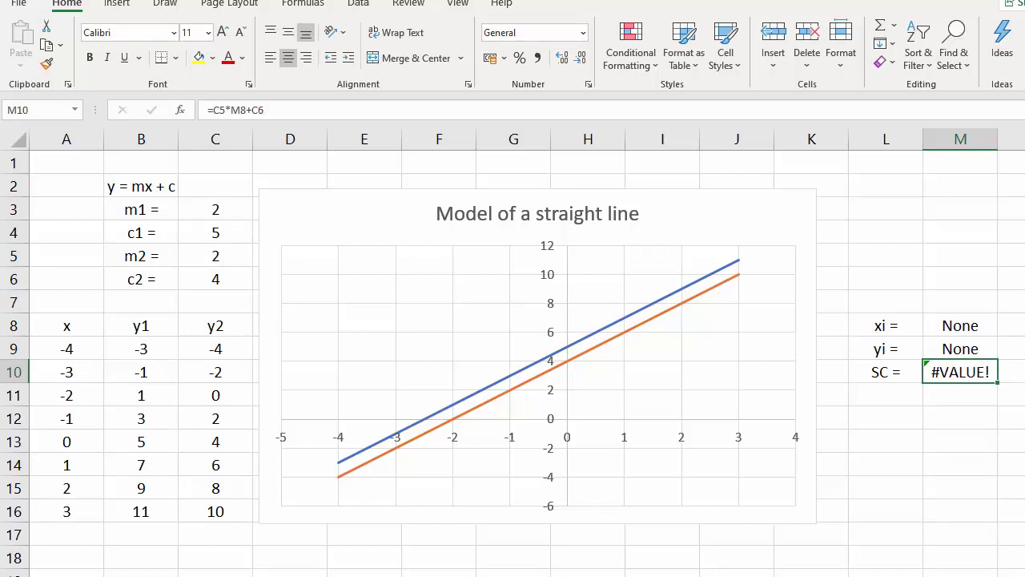
Wrap the SC check formula in M10 in an IF that returns "None" when C3=C5, otherwise C5*M8+C6
double_click(943, 372)
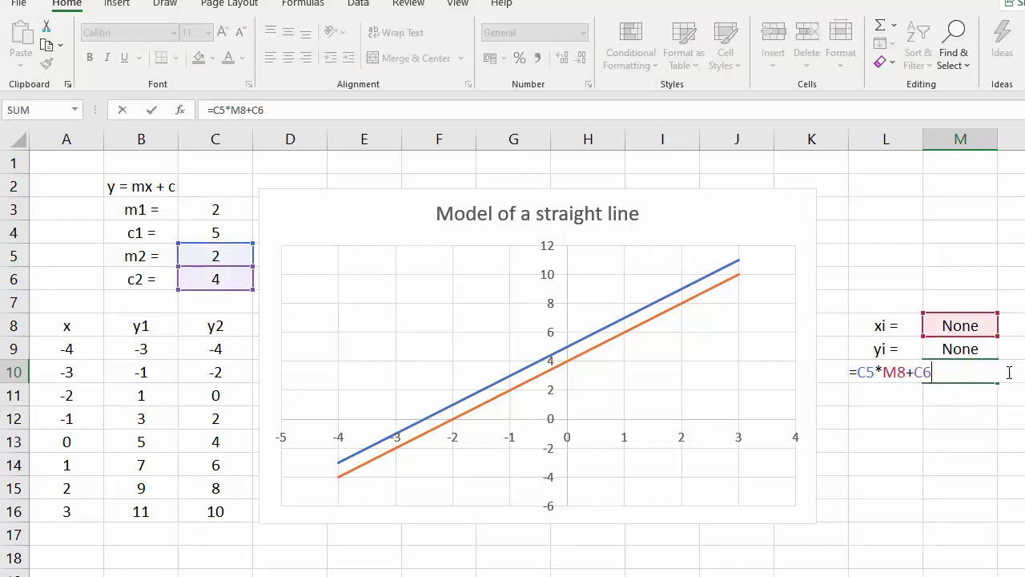
click(859, 373)
text(if()
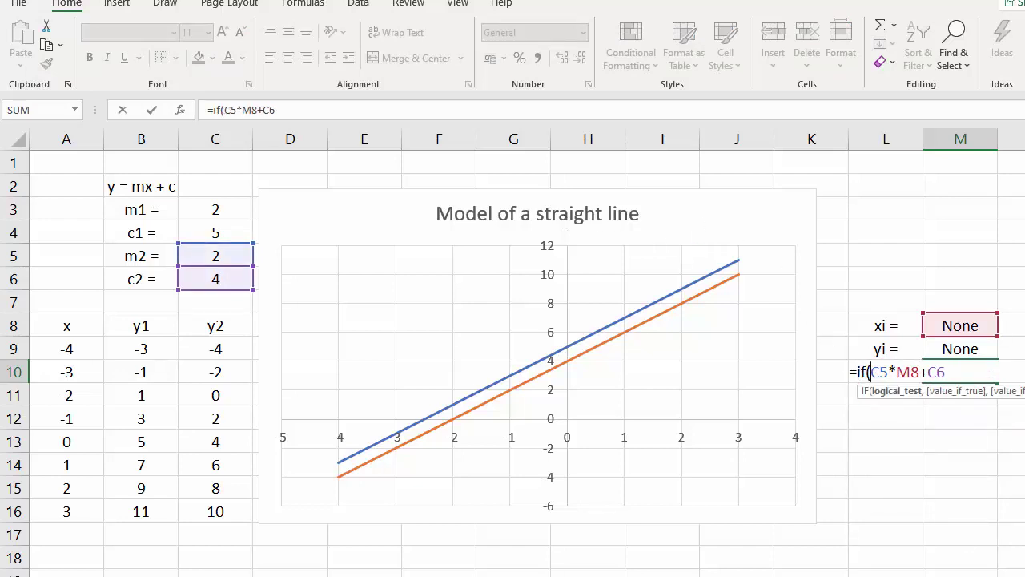
click(197, 207)
text(=)
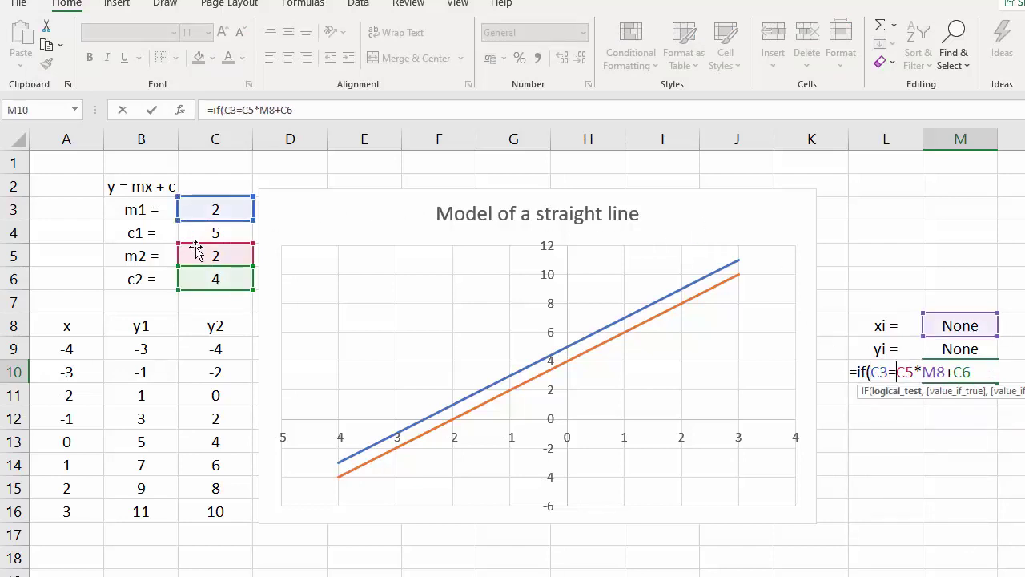
click(198, 257)
text(,"None",)
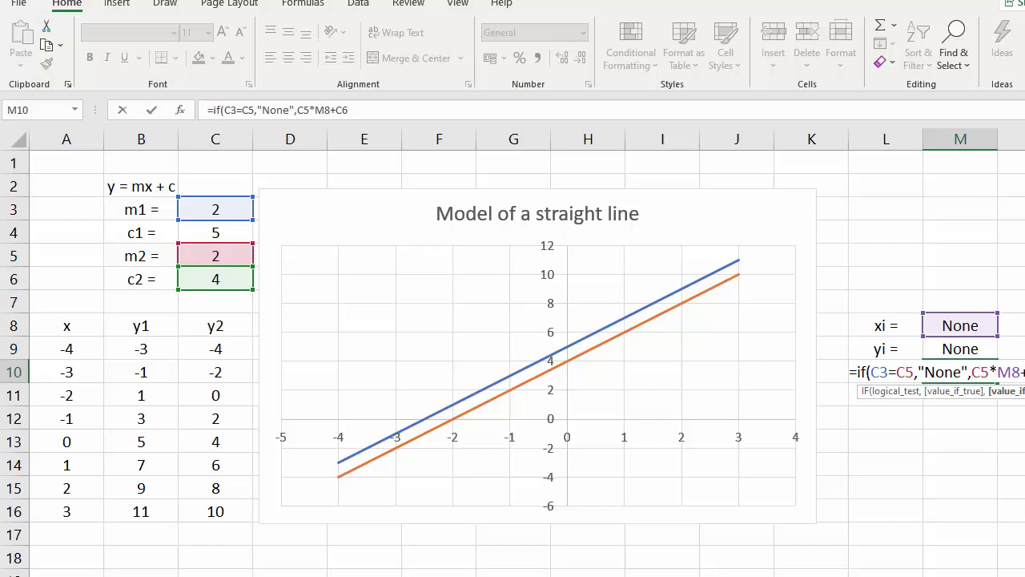
text())
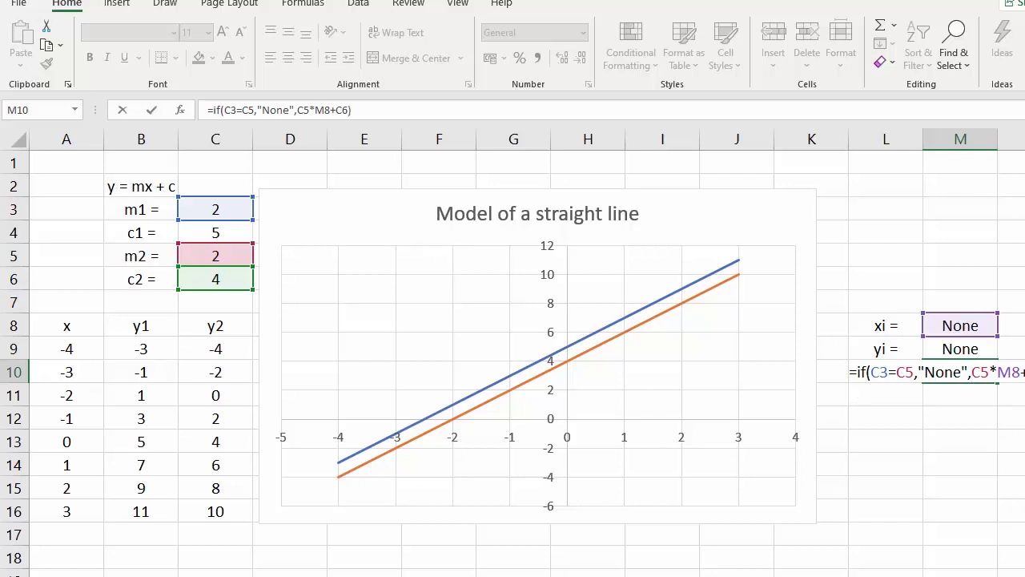
key(Return)
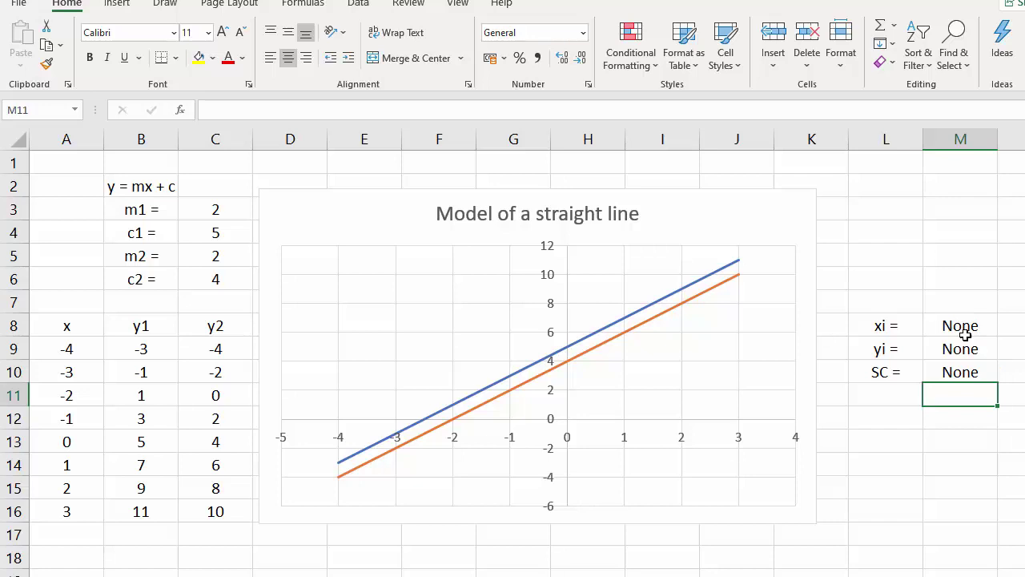
Test the IF formulas by setting m1 in C3 to 3 and then back to 2
click(213, 208)
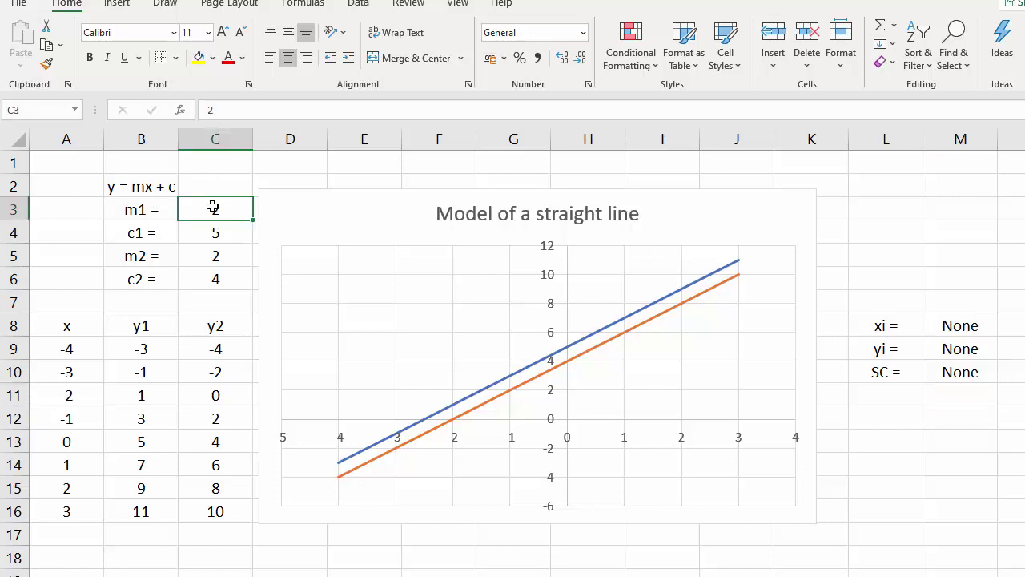
text(3)
key(Return)
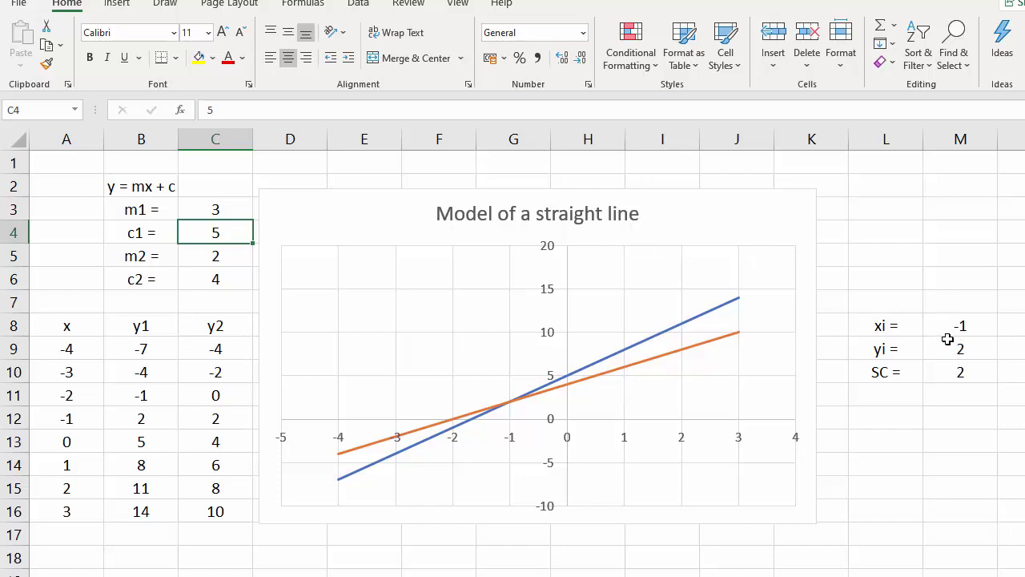
click(200, 211)
text(2)
key(Return)
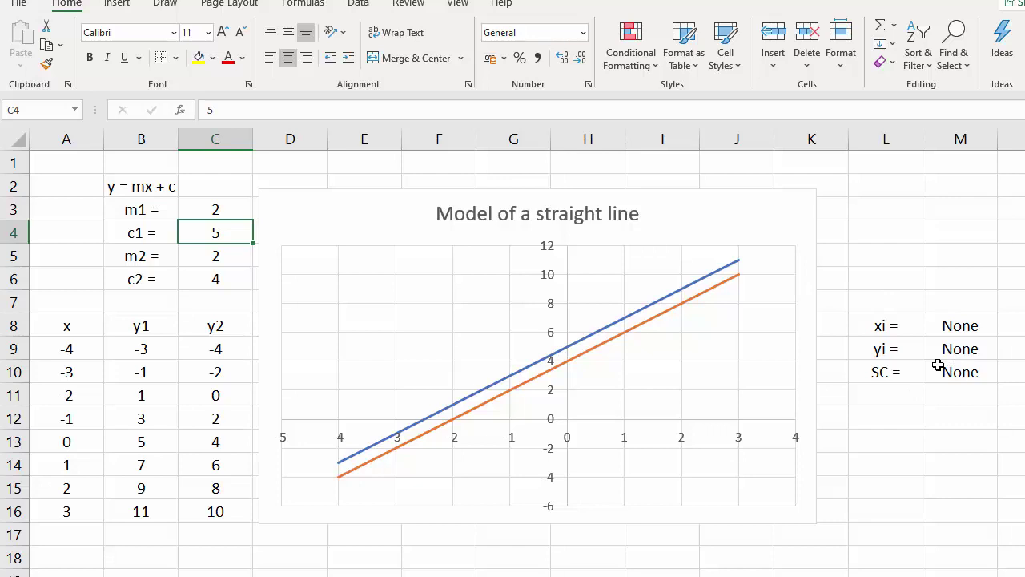
Set m1 in C3 to 3 and c1 in C4 to -20
click(208, 216)
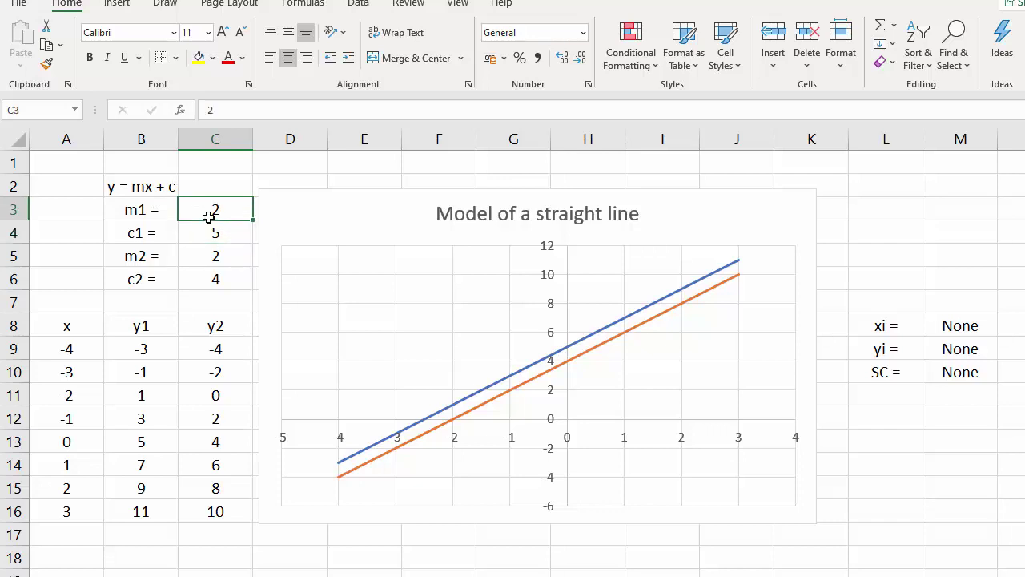
text(3)
key(Return)
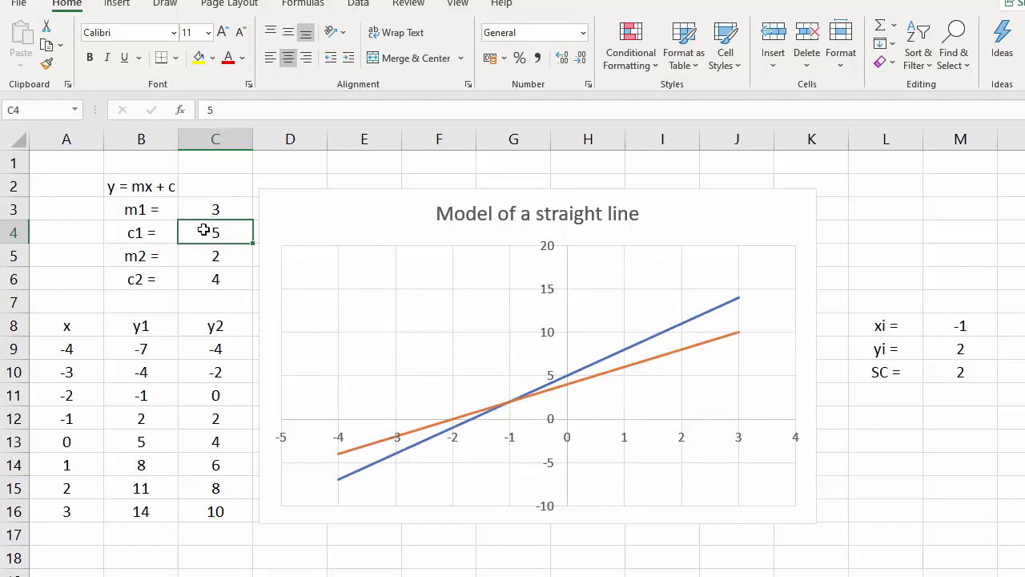
text(-20)
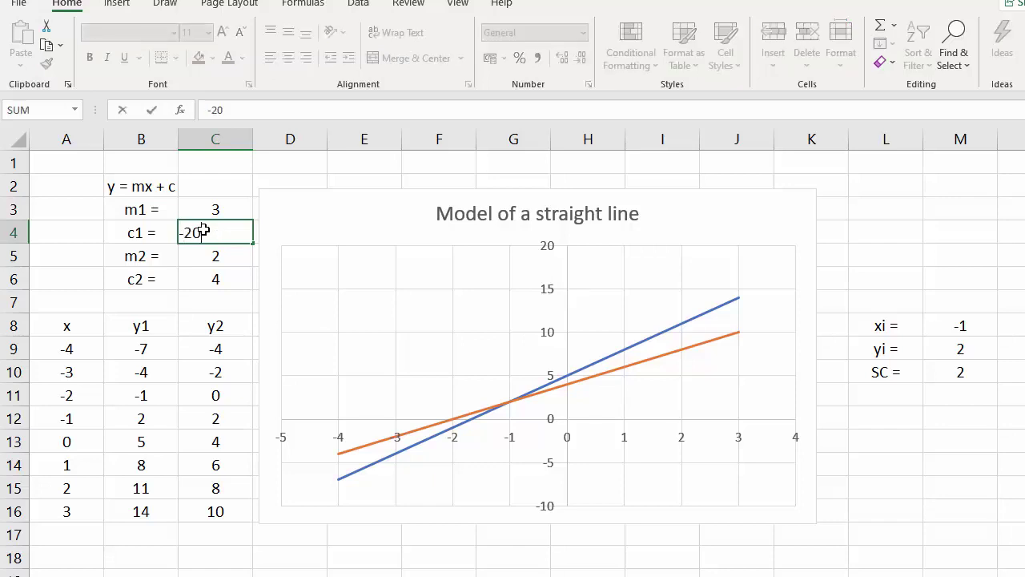
key(Return)
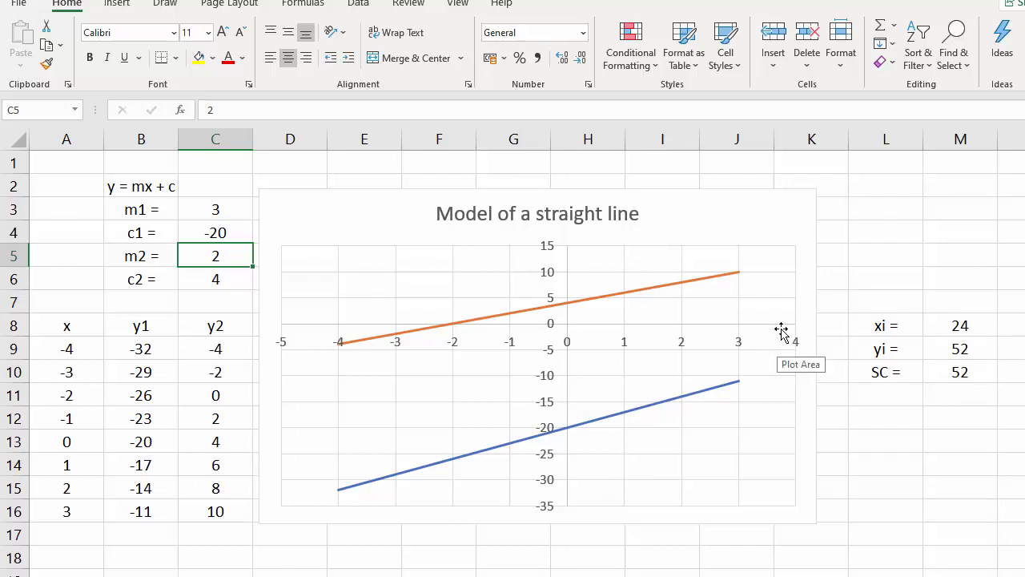
Replace the first x value in A9 with the formula =ROUND(M8,0)-3 so the plotted range follows the intersection
click(63, 348)
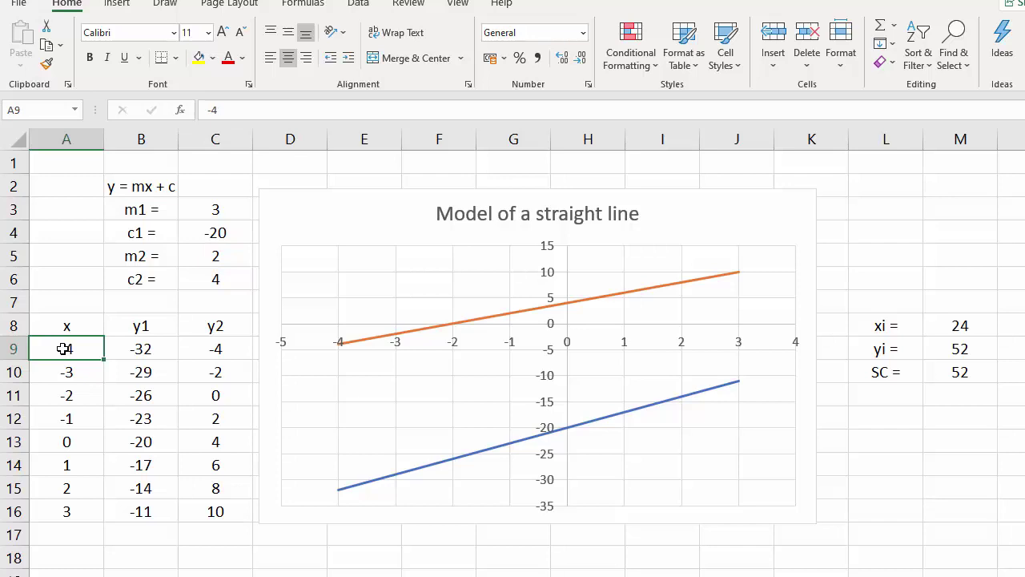
text(=)
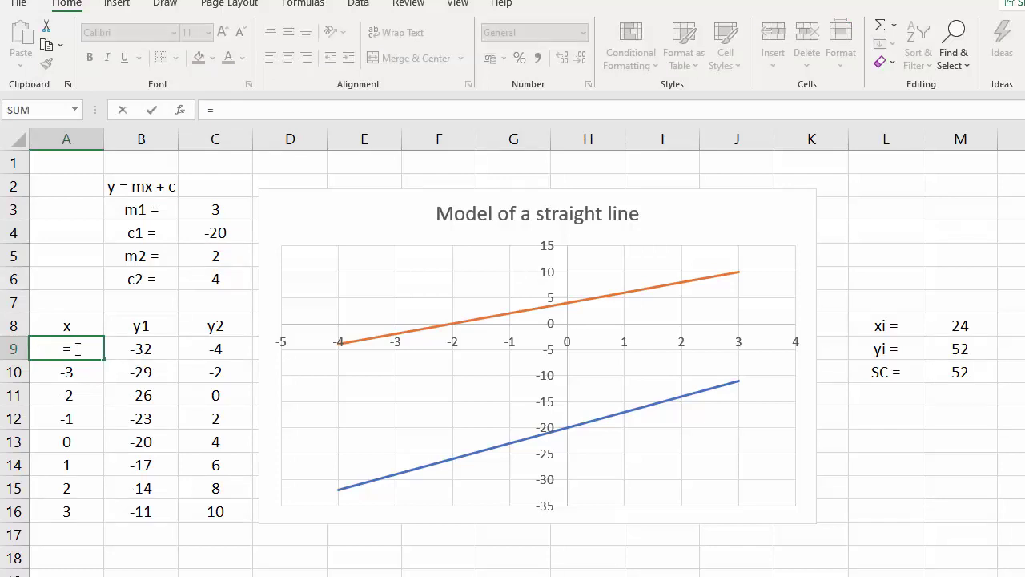
text(round()
click(965, 324)
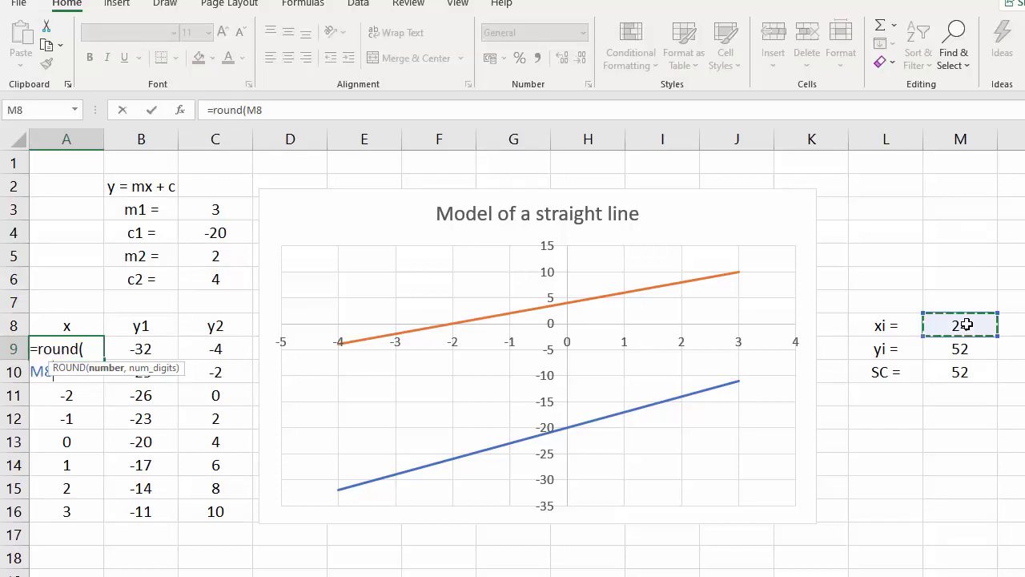
text(,0)
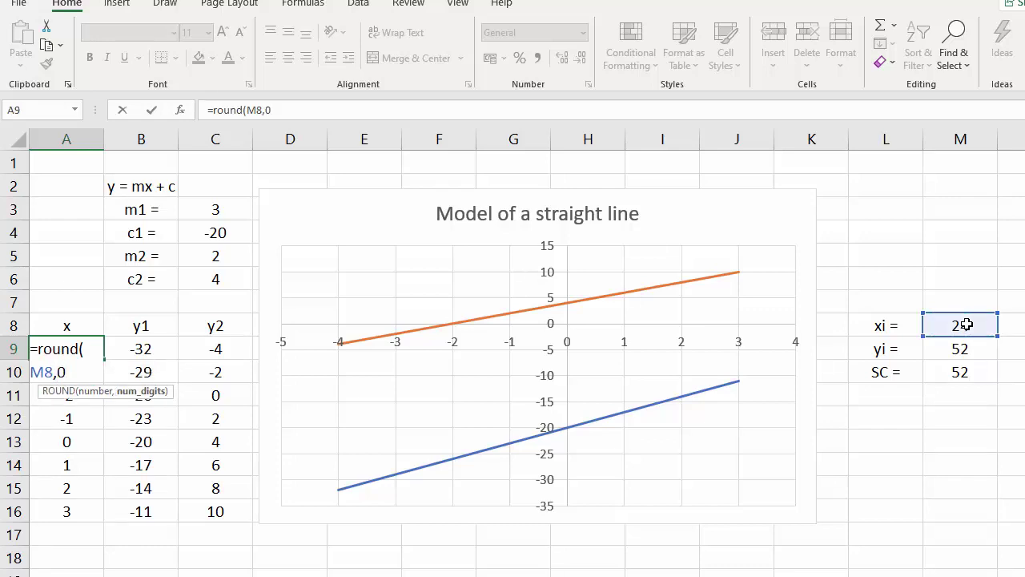
text()-3)
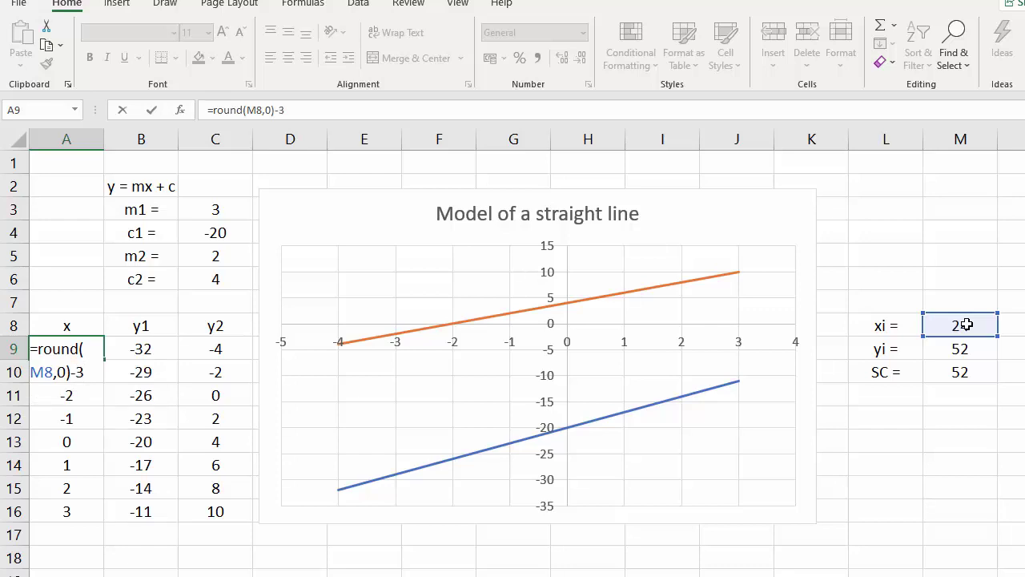
key(Return)
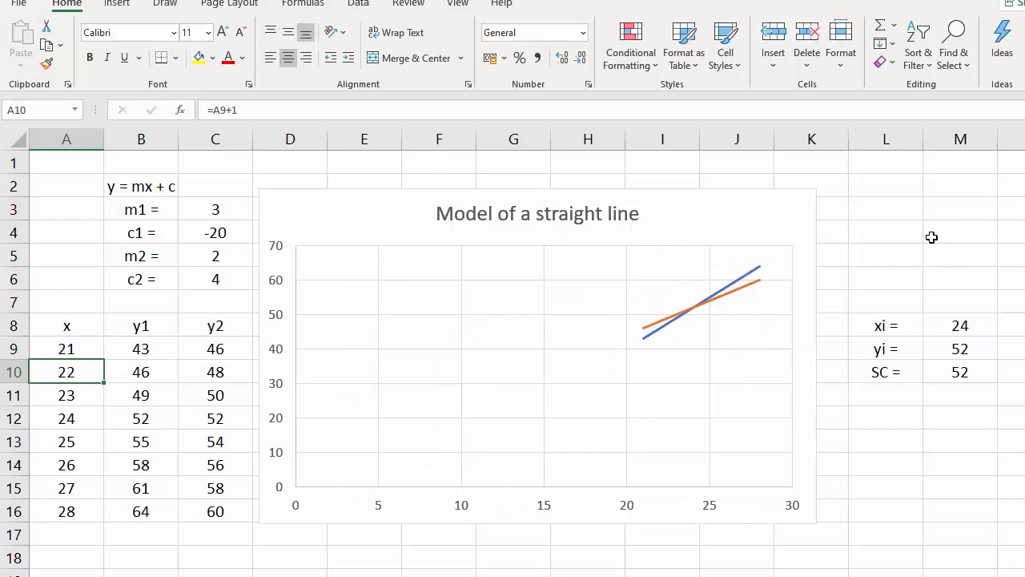
mouse_move(699, 312)
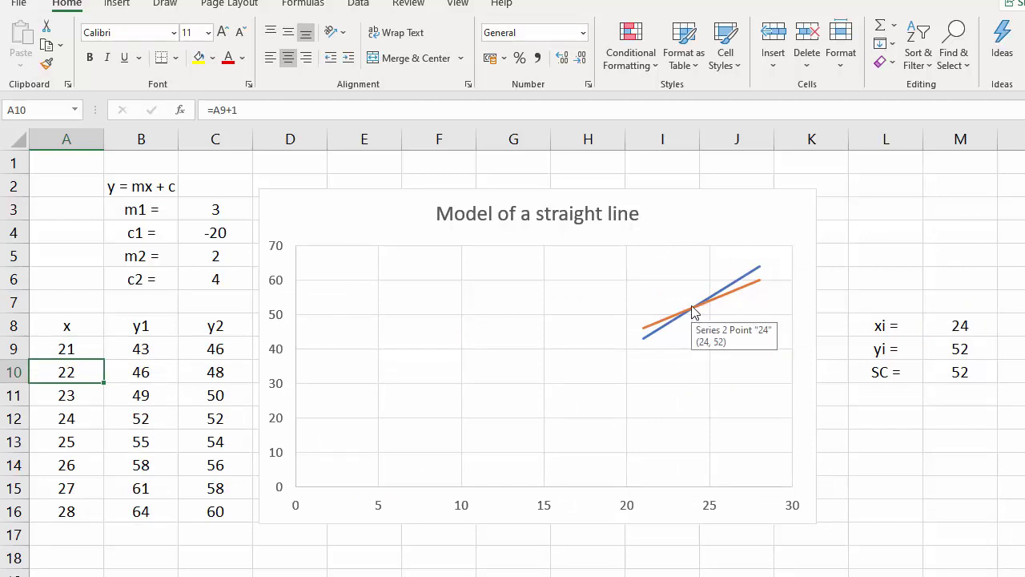
Set c1 in C4 to 10 and check the intersection point on the chart
click(224, 234)
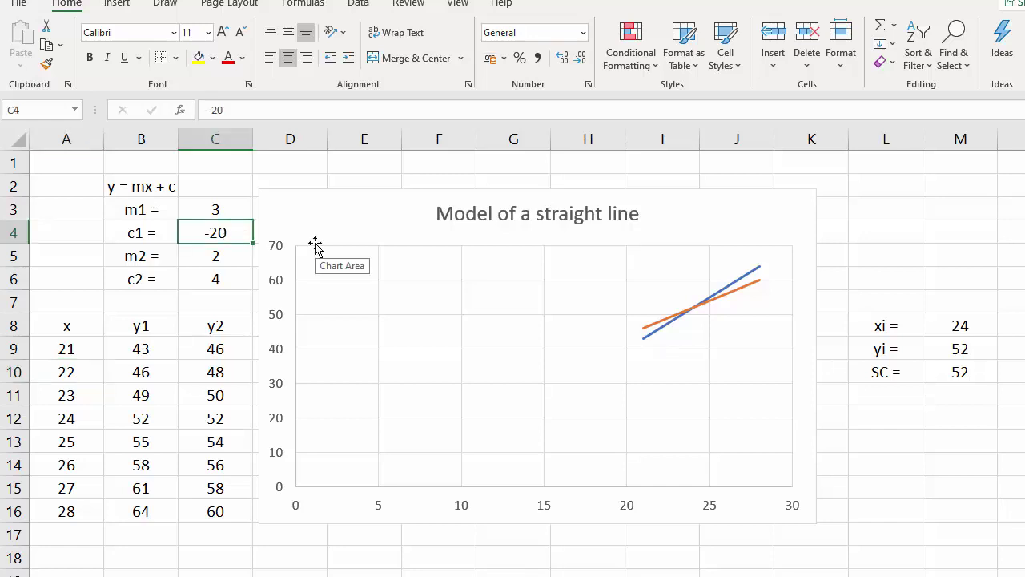
text(10)
key(Return)
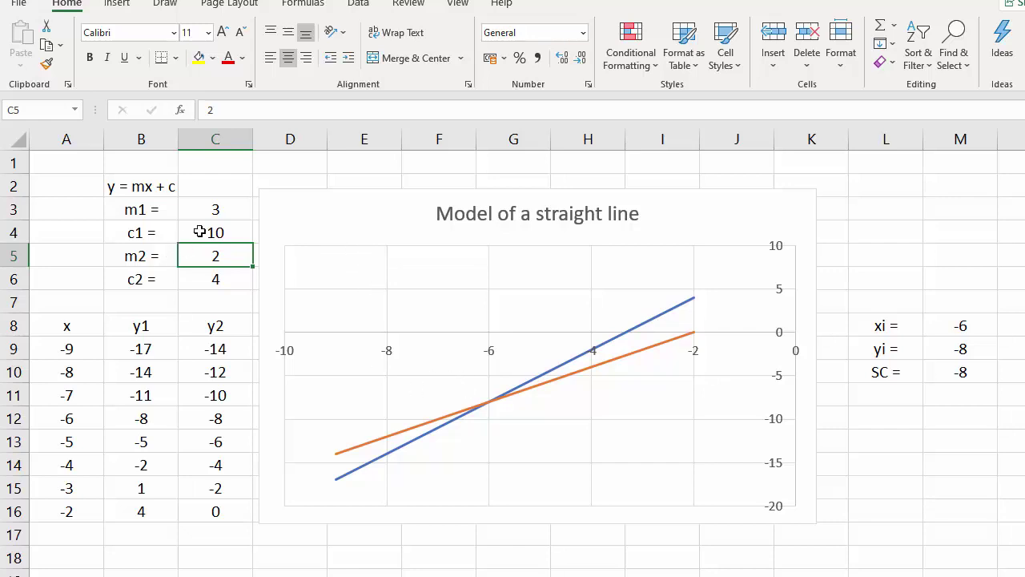
mouse_move(490, 405)
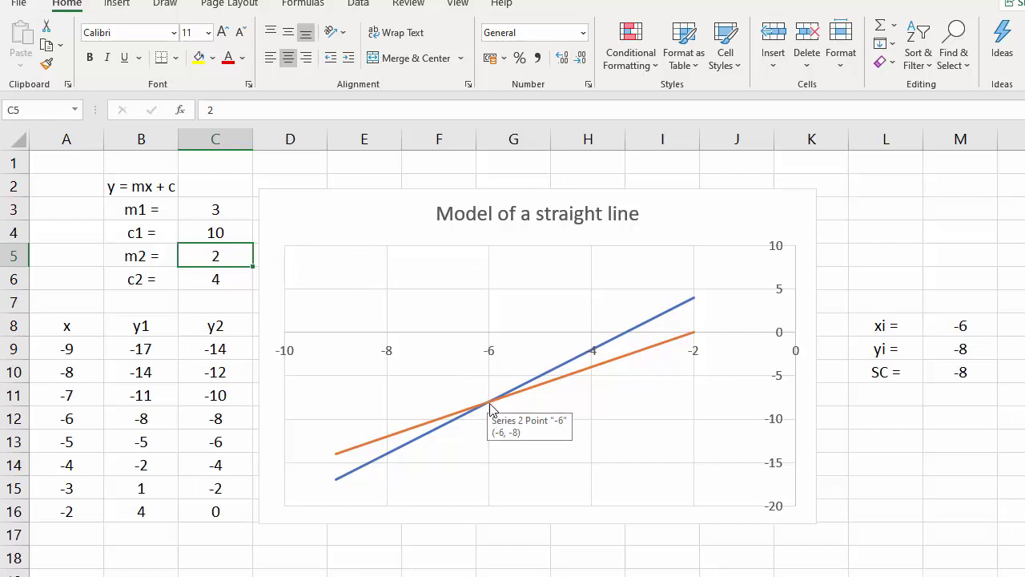
Set m1 in C3 to -3 and check where the two lines cross on the chart
click(213, 205)
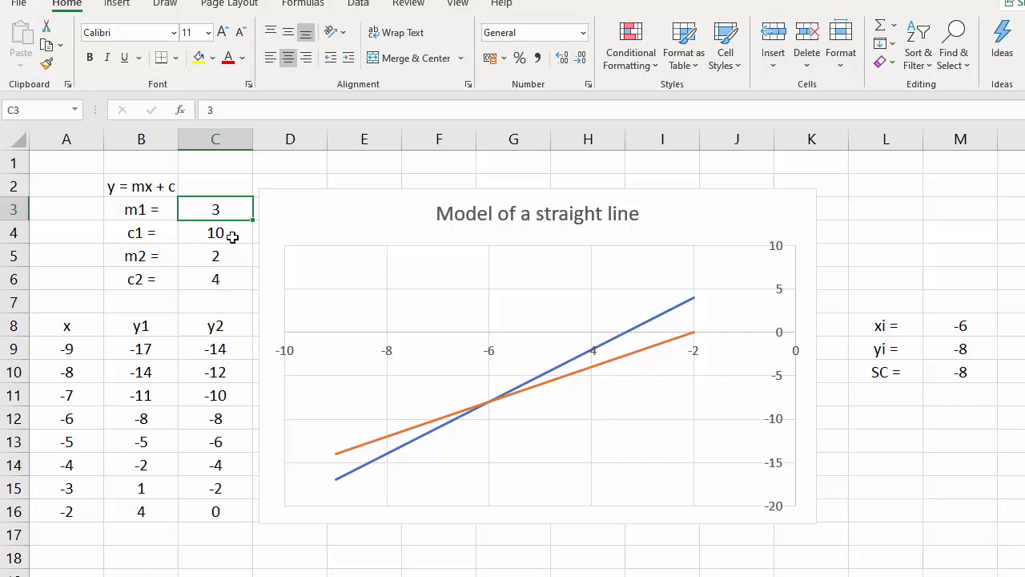
key(BackSpace)
text(-3)
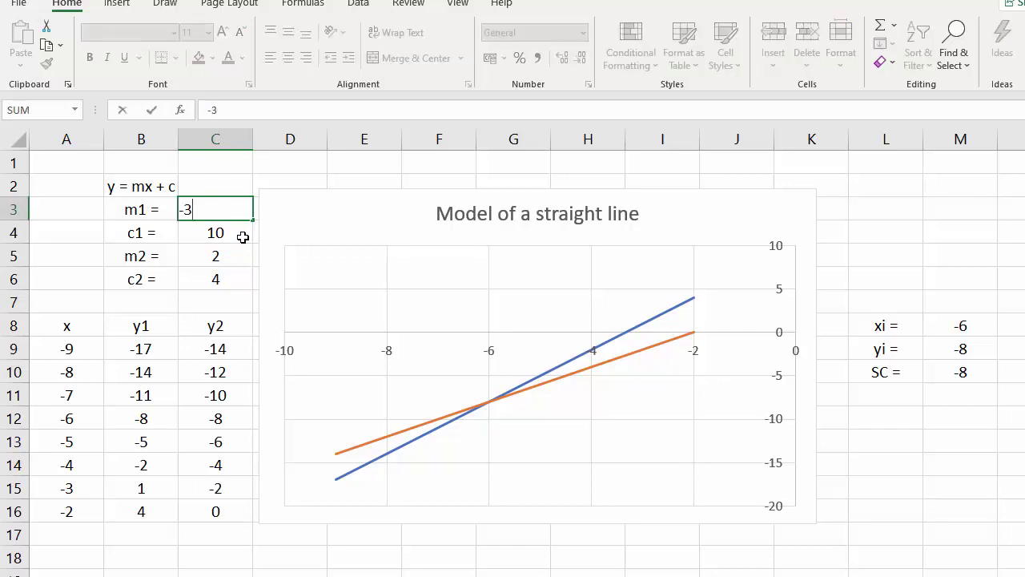
key(Return)
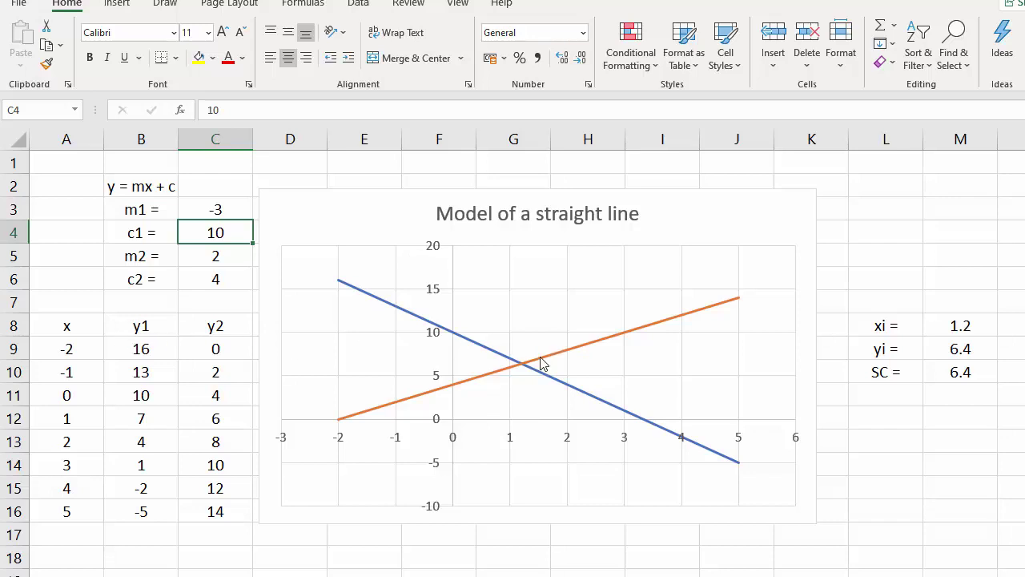
mouse_move(524, 370)
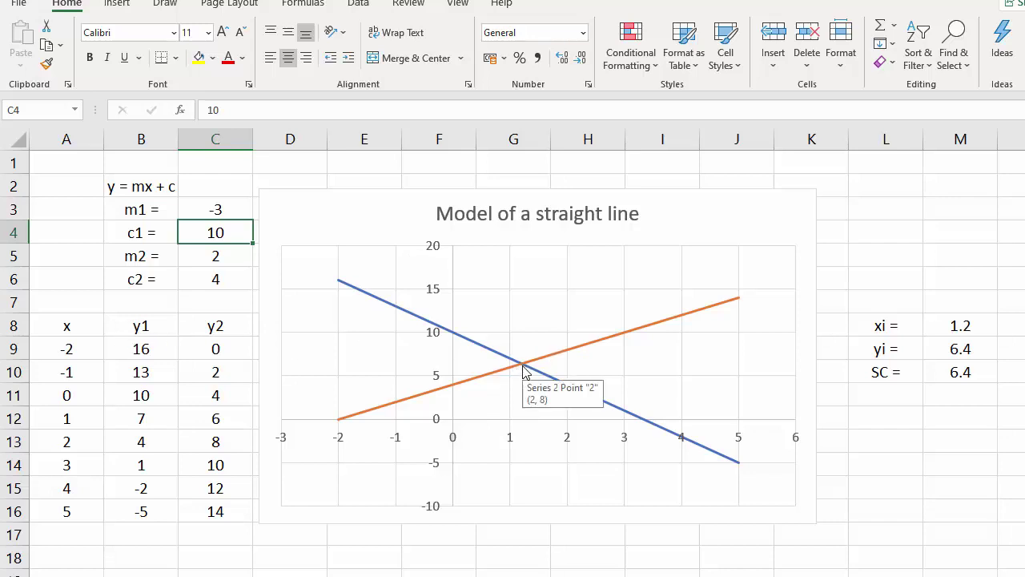